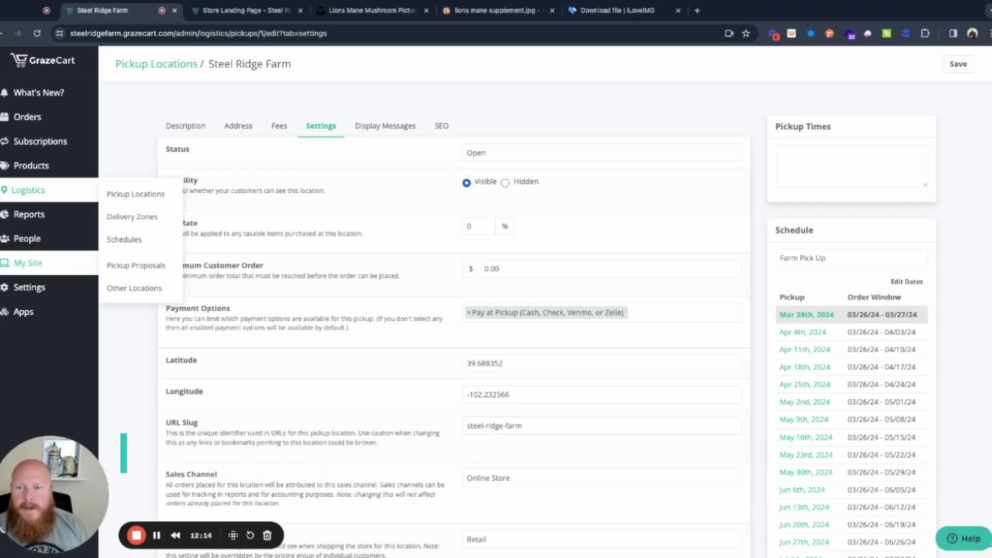
Open the site's theme editor, set the Steel Ridge Farm image as the store logo, and save the change
mouse_move(49, 261)
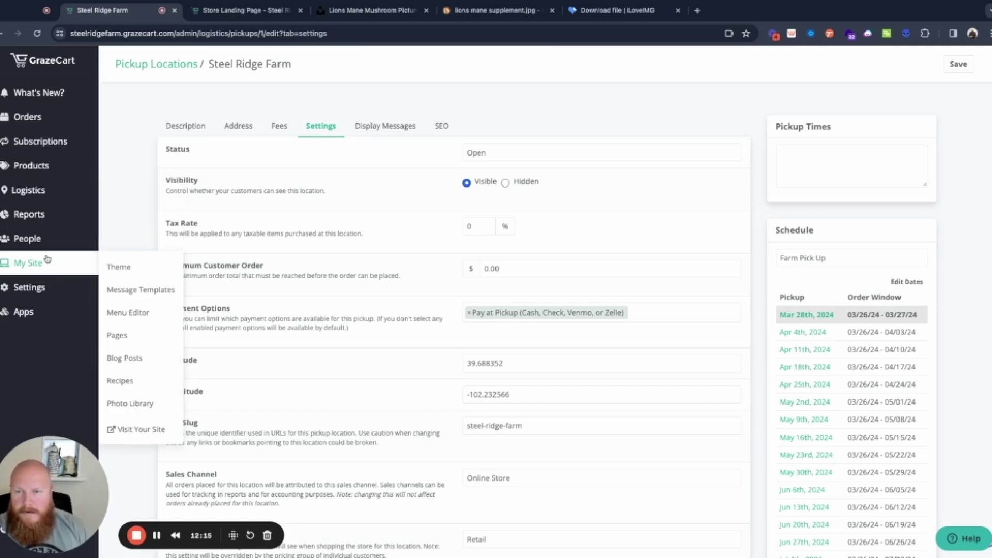
left_click(138, 271)
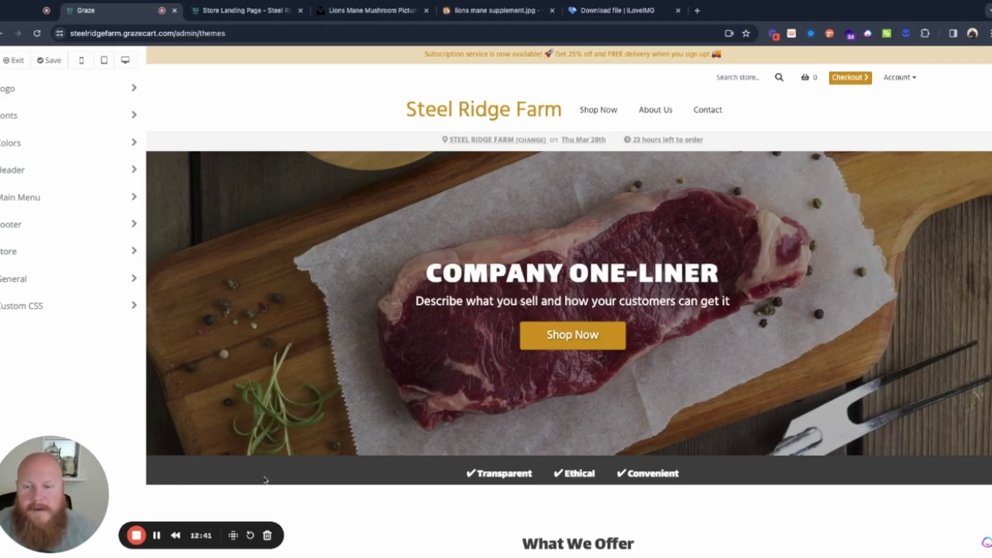
left_click(17, 92)
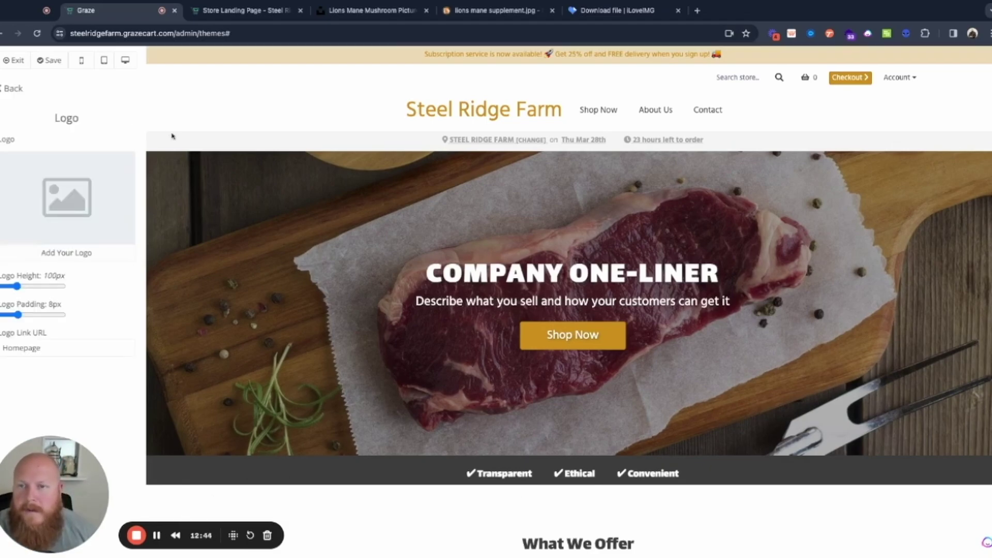
left_click(62, 203)
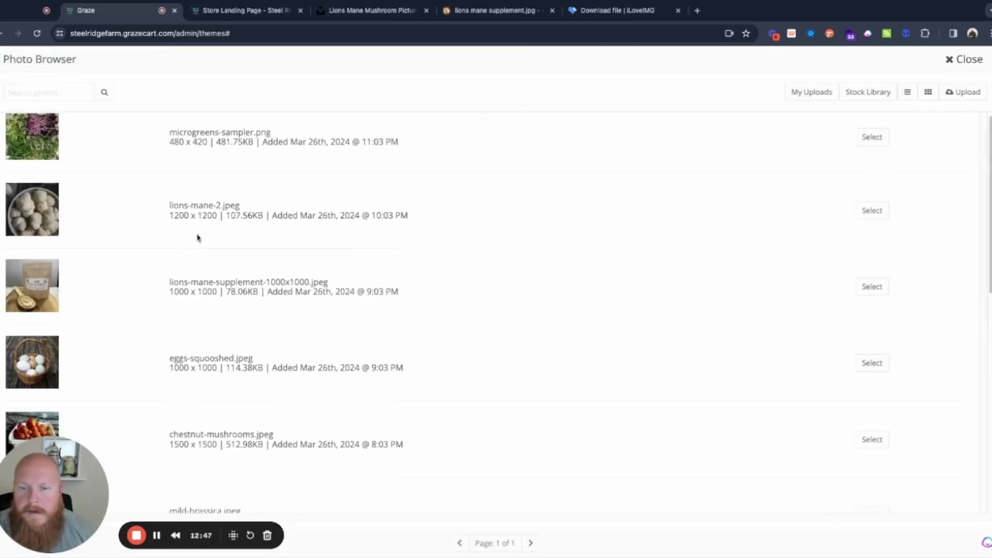
left_click(443, 176)
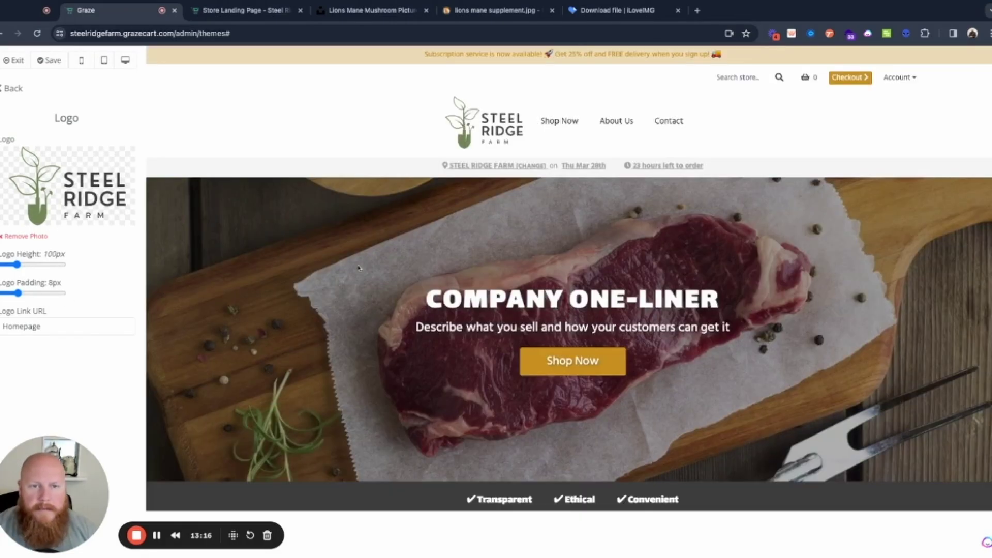
left_click(49, 60)
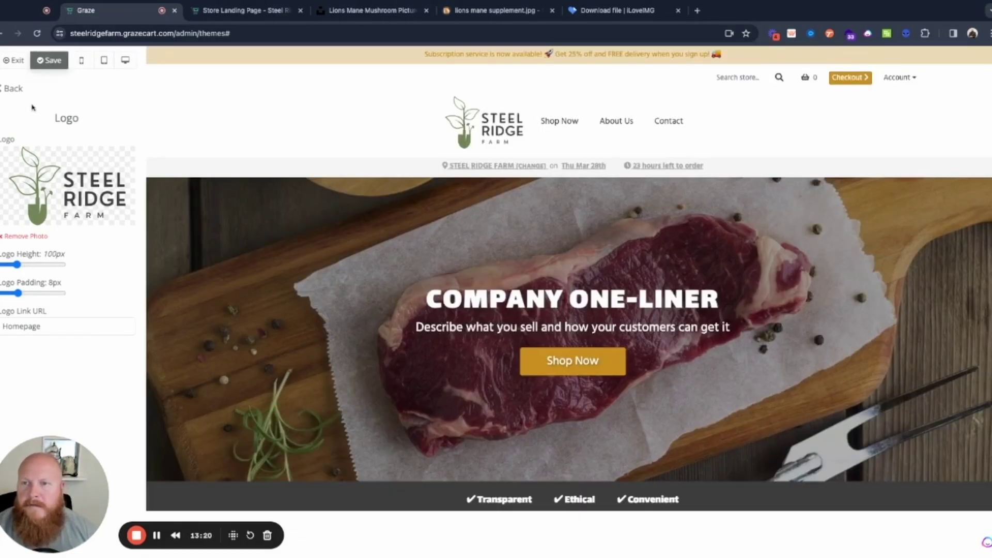
left_click(14, 89)
left_click(41, 123)
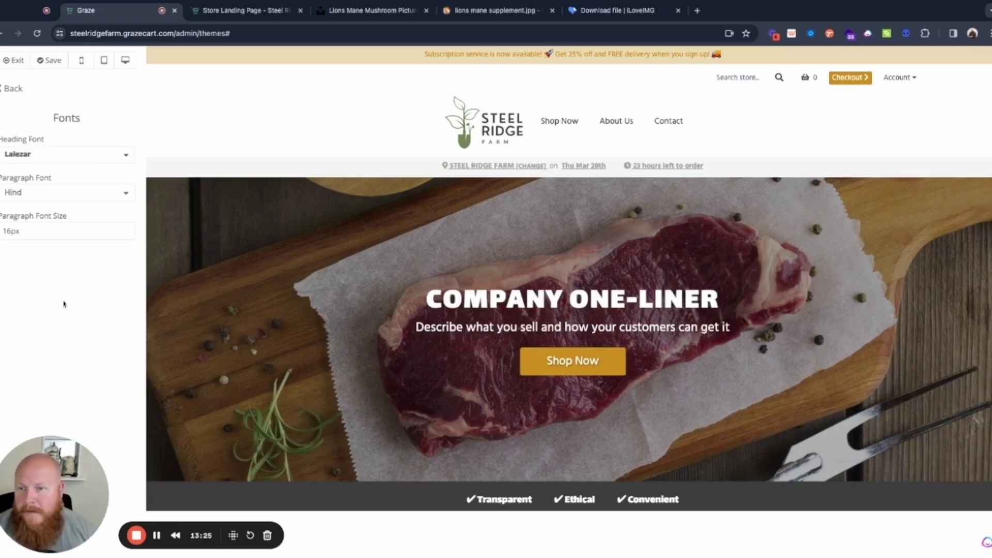
left_click(25, 91)
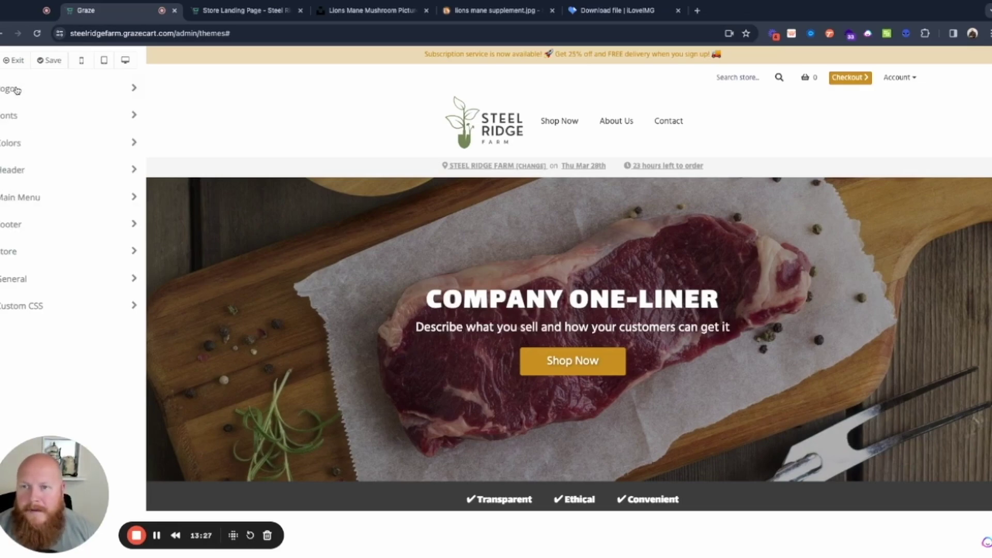
Set the theme's Action Color to #718355 and check the storefront preview
left_click(25, 140)
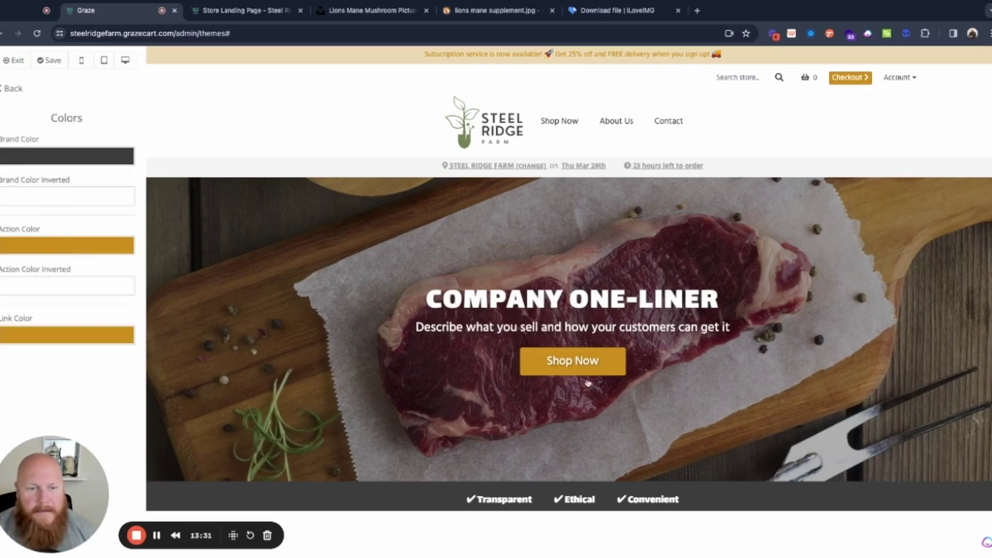
left_click(48, 251)
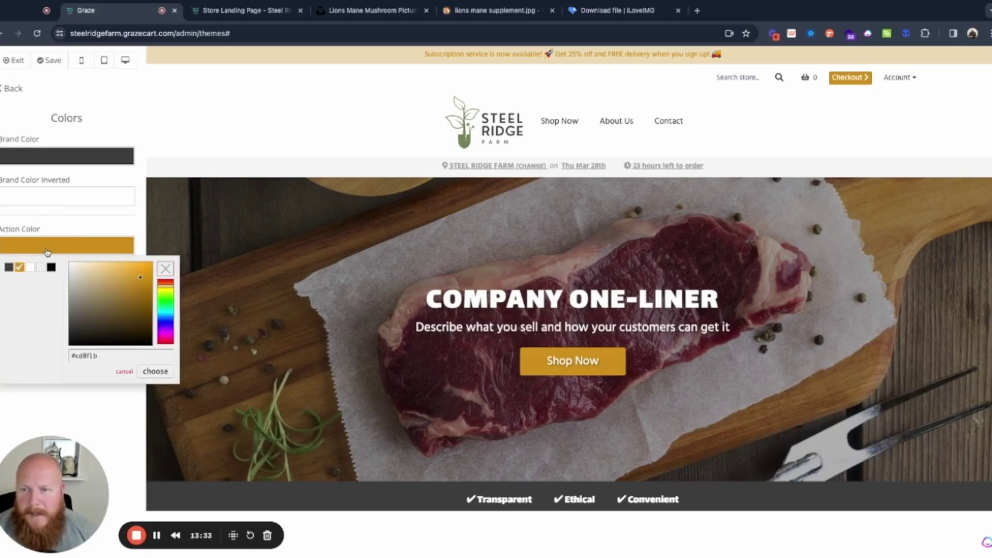
left_click(93, 354)
double_click(94, 356)
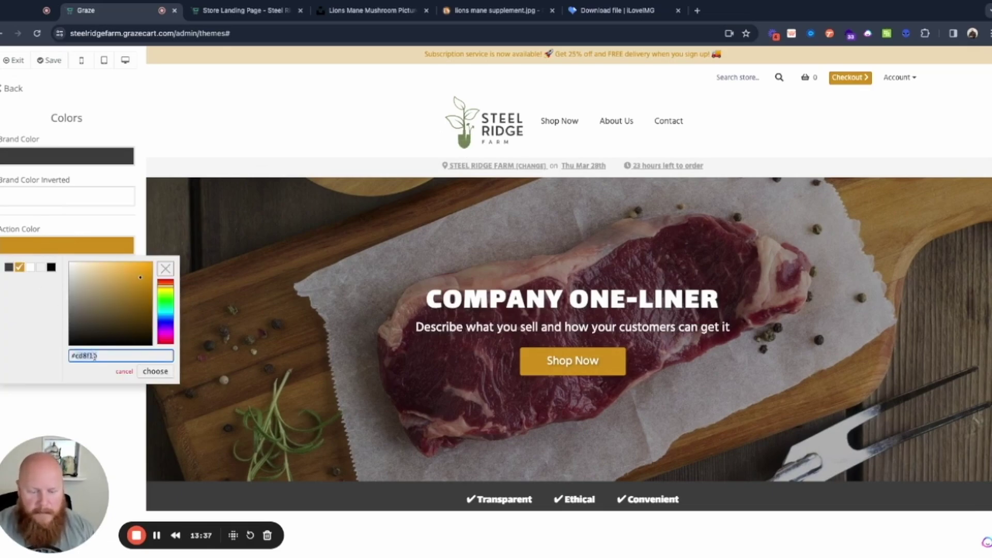
type("#718355")
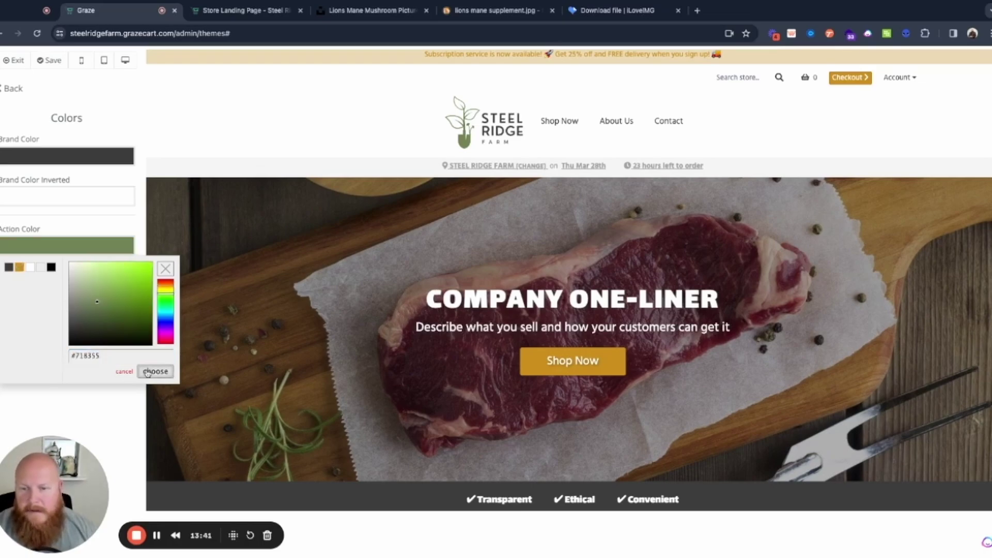
left_click(151, 372)
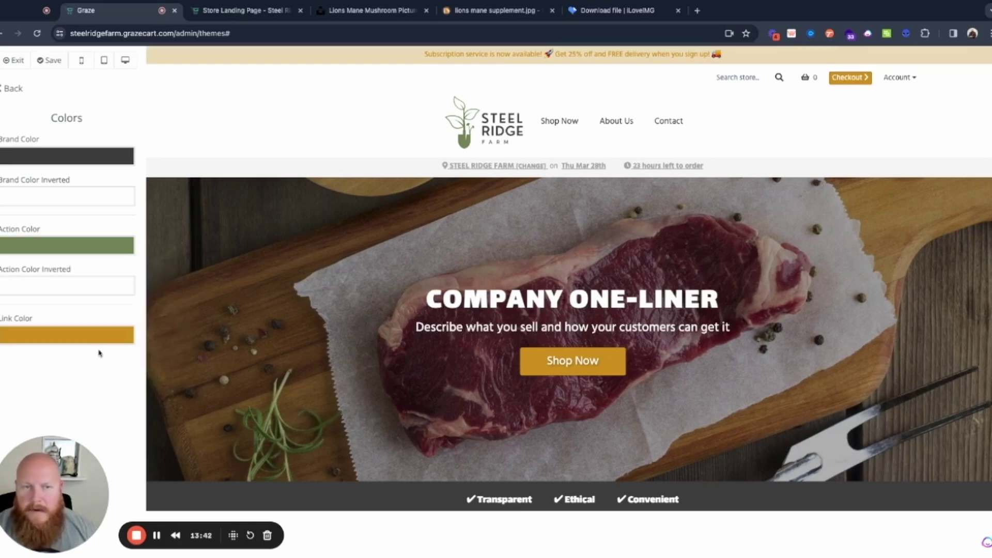
scroll(656, 367, "down", 7)
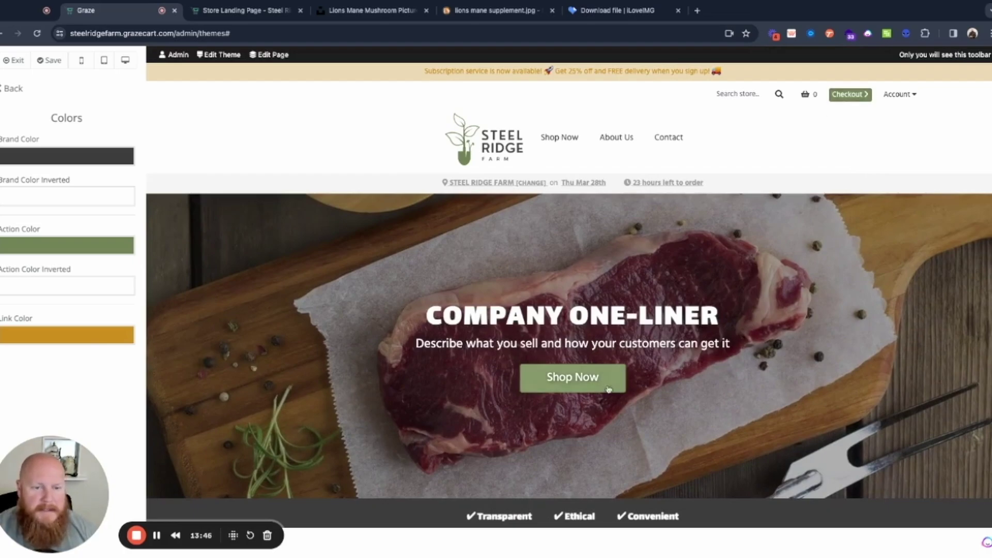
Set the theme's Link Color to the same green as the Action Color and save the color settings
left_click(68, 338)
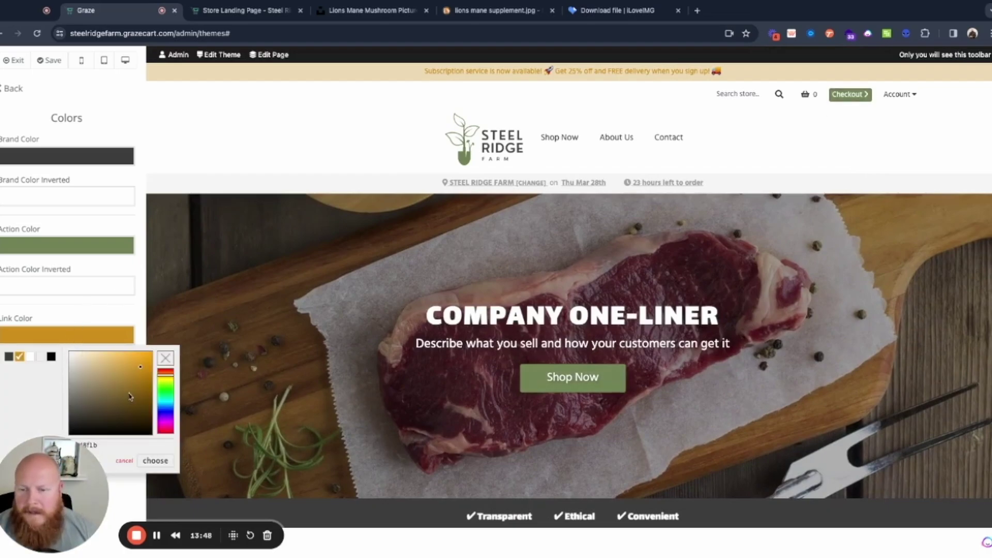
left_click(126, 444)
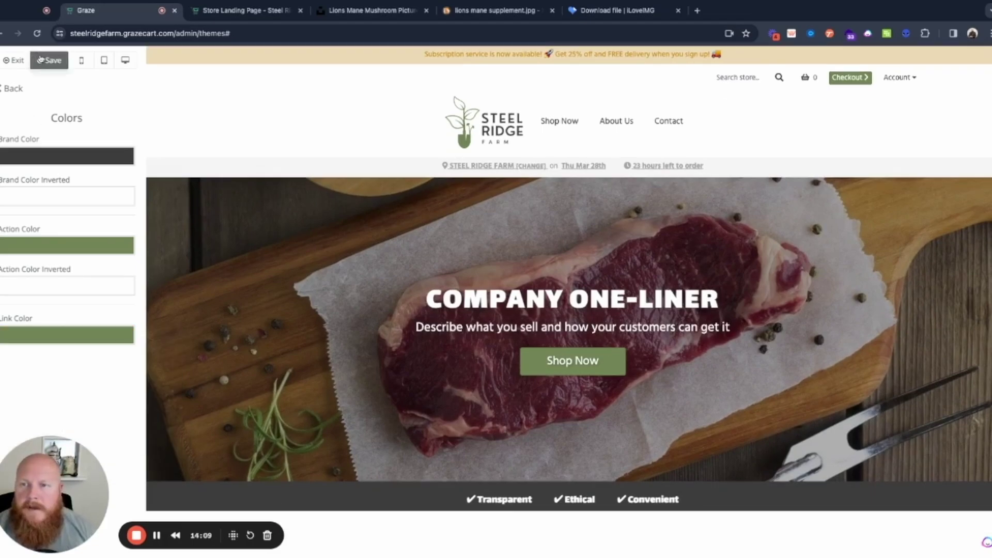
left_click(12, 87)
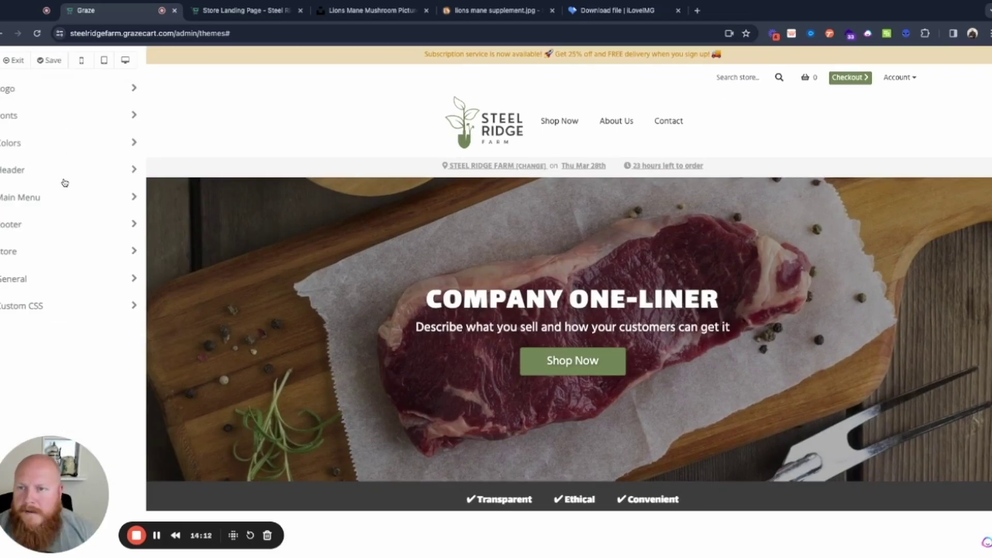
In the header settings, enlarge the announcement text box and set the announcement bar's text color to #718355
left_click(24, 165)
left_click_drag(41, 514, 920, 514)
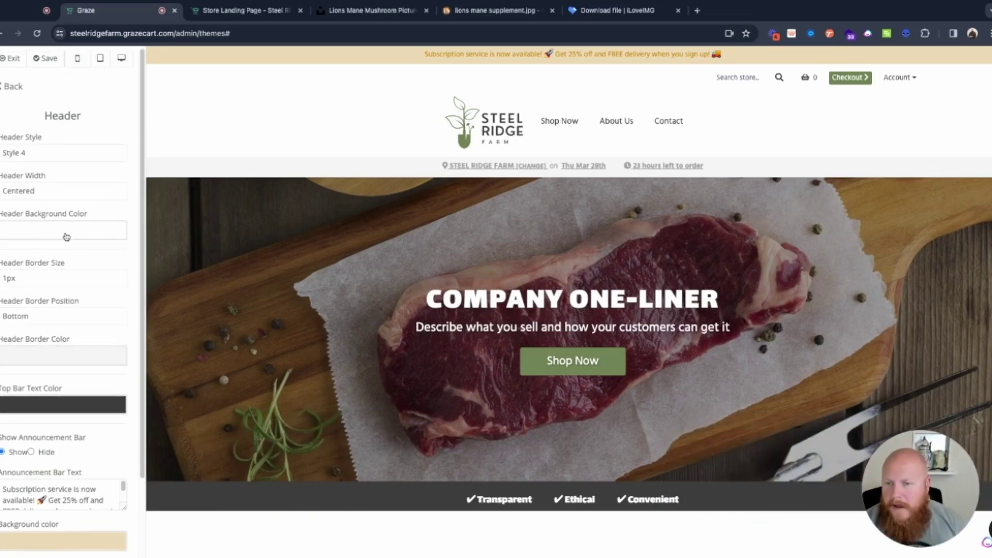
scroll(31, 284, "down", 3)
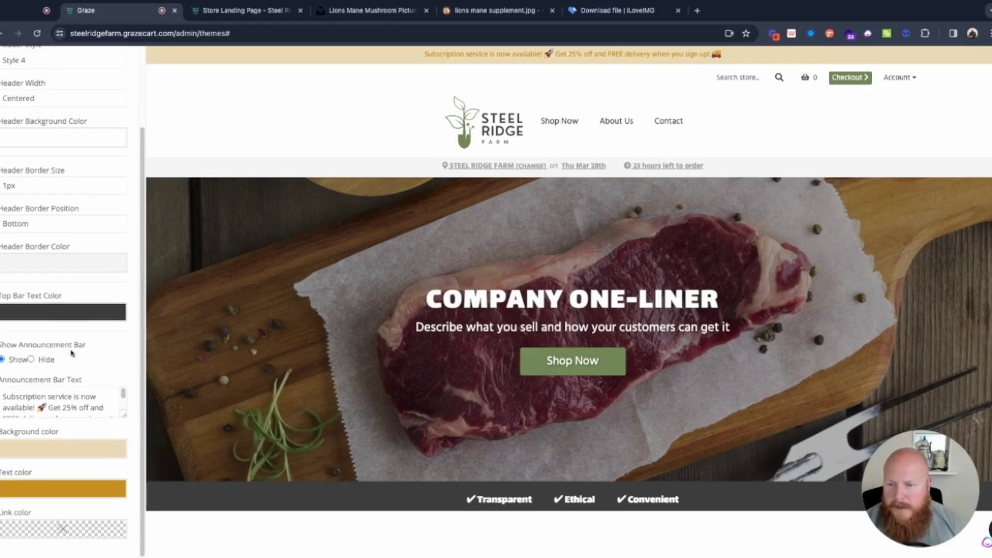
left_click_drag(121, 416, 122, 429)
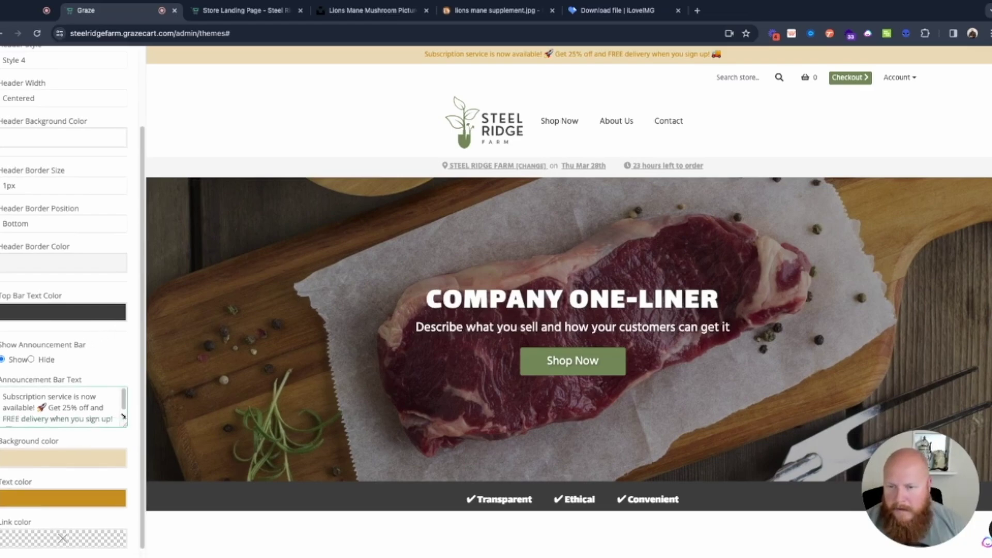
left_click(41, 496)
left_click(143, 451)
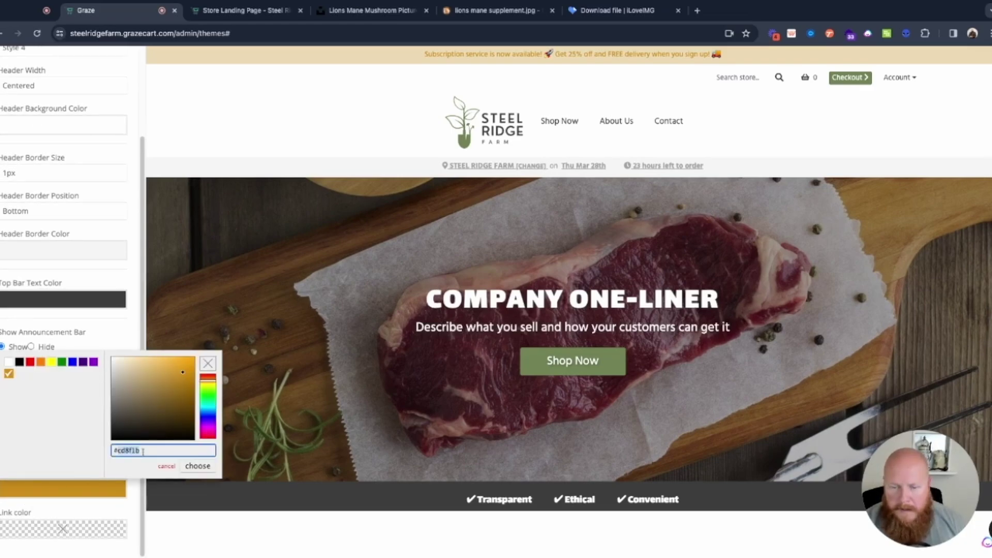
type("#718355")
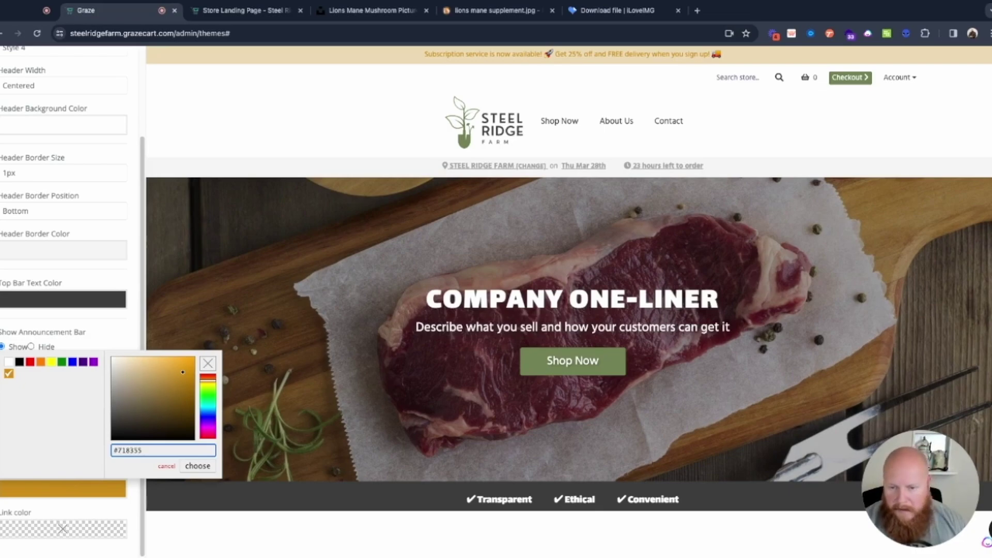
key("Return")
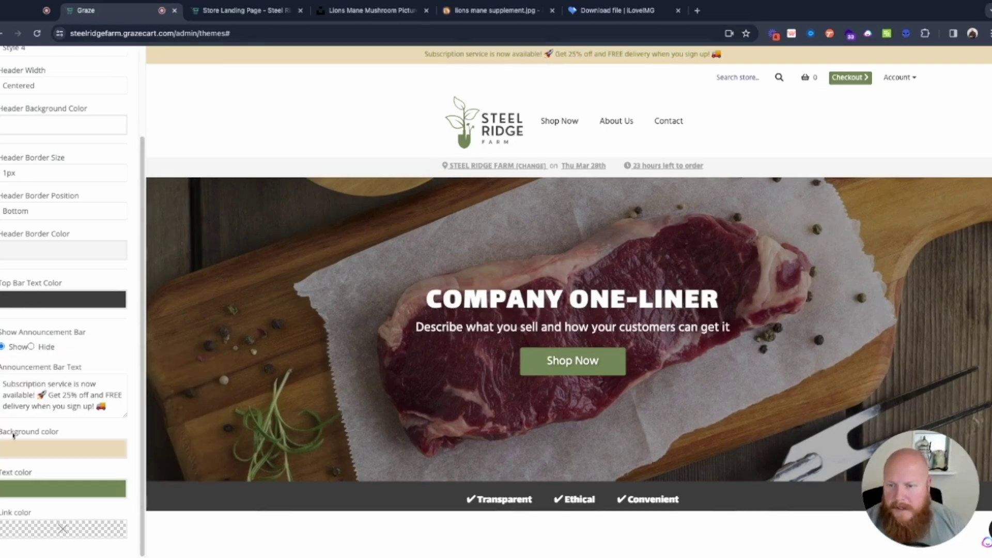
Set the announcement bar's background color to #e4f5ca
left_click(33, 455)
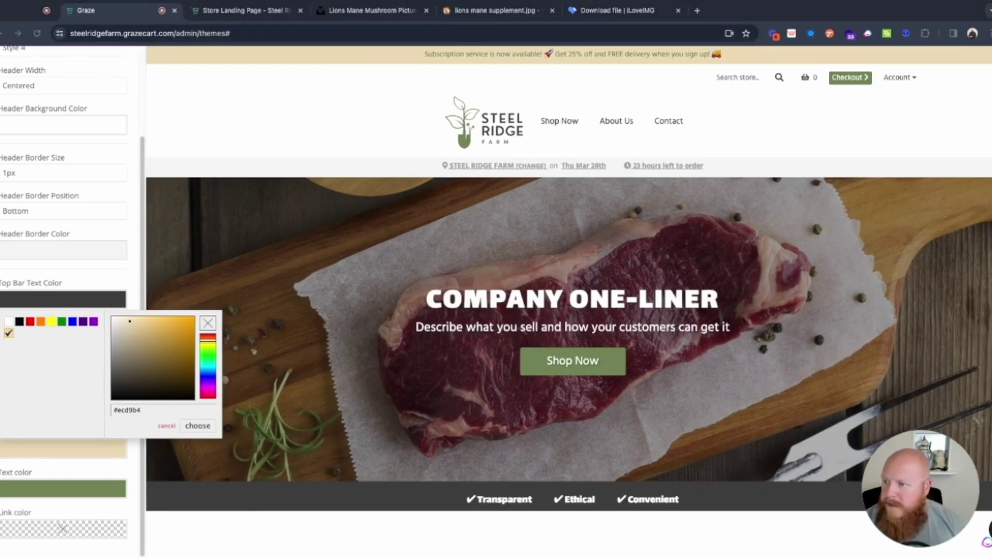
left_click(171, 410)
triple_click(171, 408)
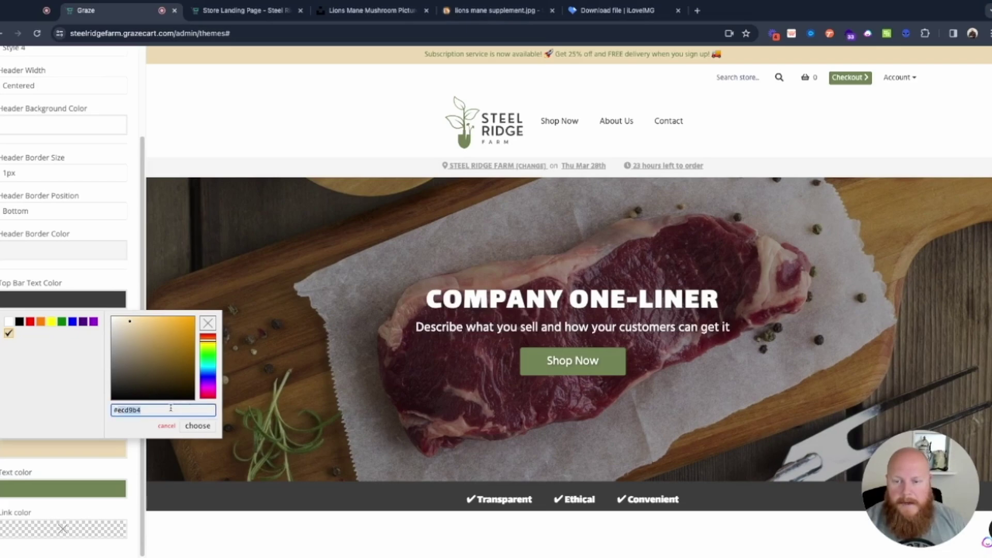
type("#e4f5ca")
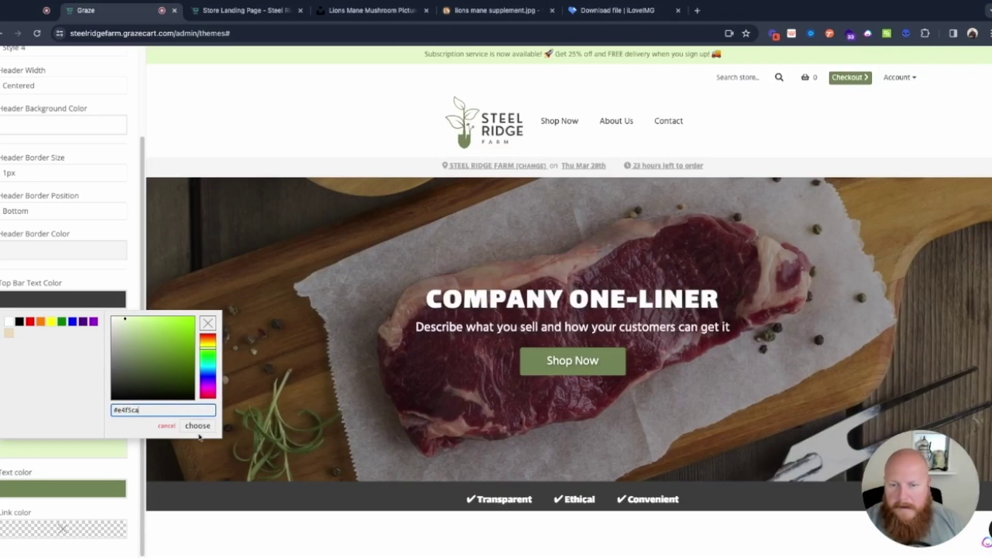
left_click(197, 426)
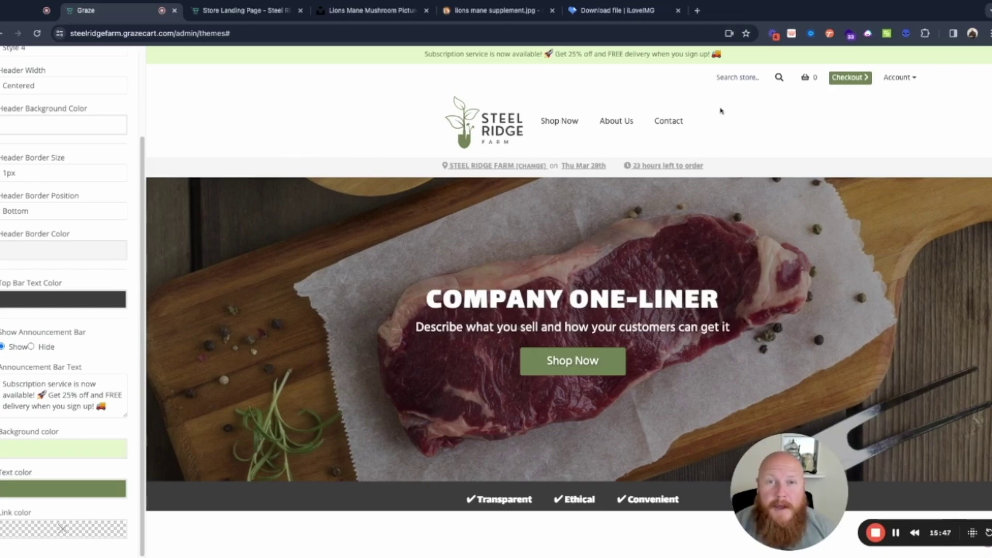
Open coolors.co in a new browser tab
left_click(697, 12)
type("c")
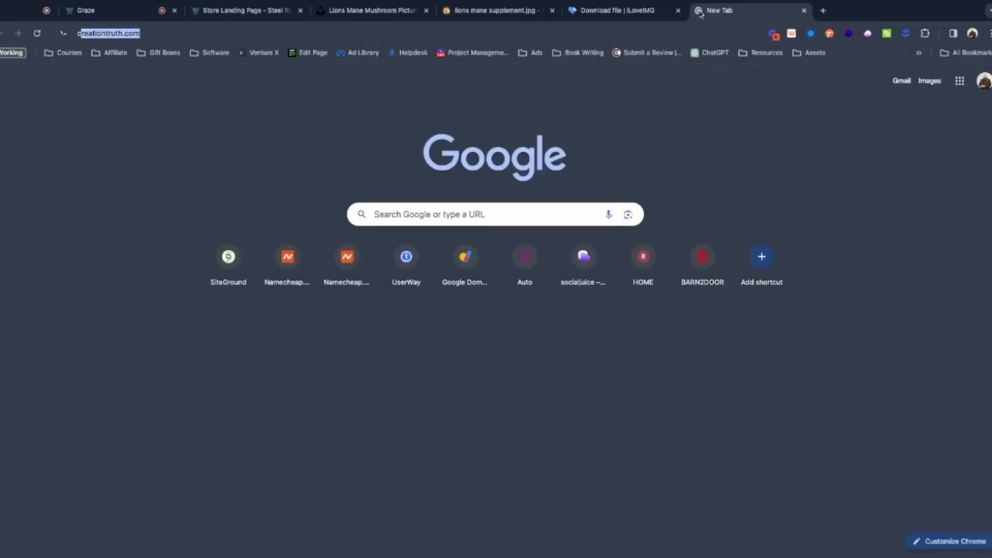
type("oolors.")
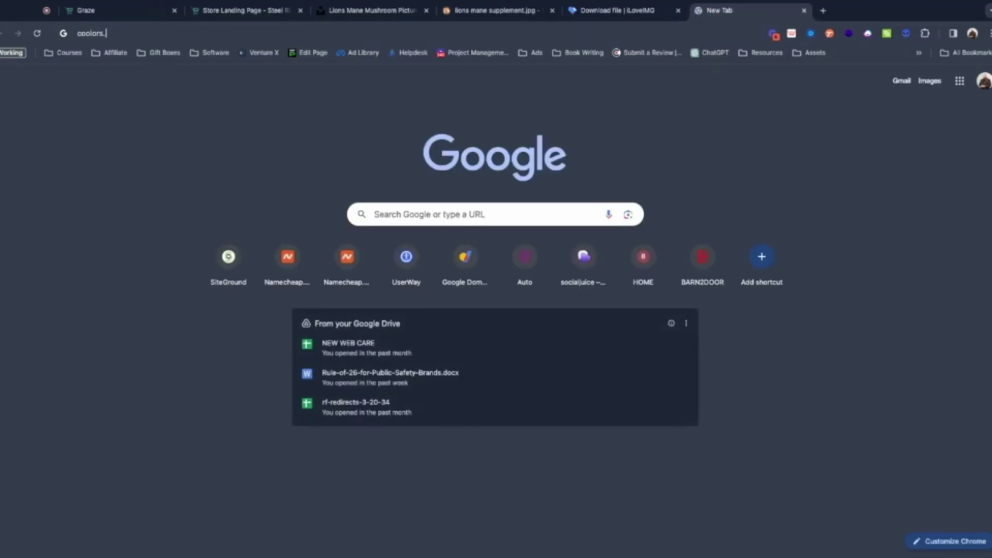
type("co")
key("Return")
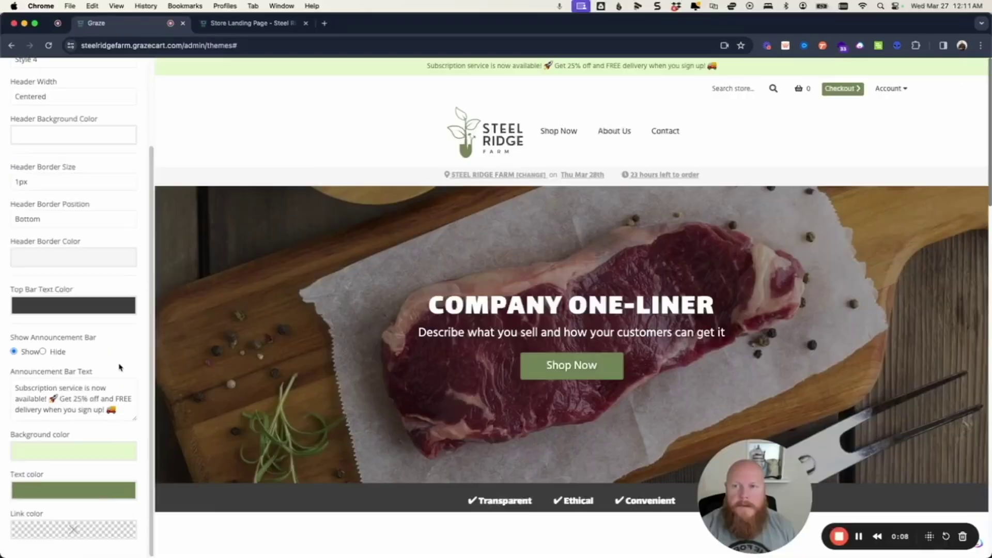
Review the theme's Main Menu, Footer and Store settings along with the store page preview
scroll(64, 239, "up", 5)
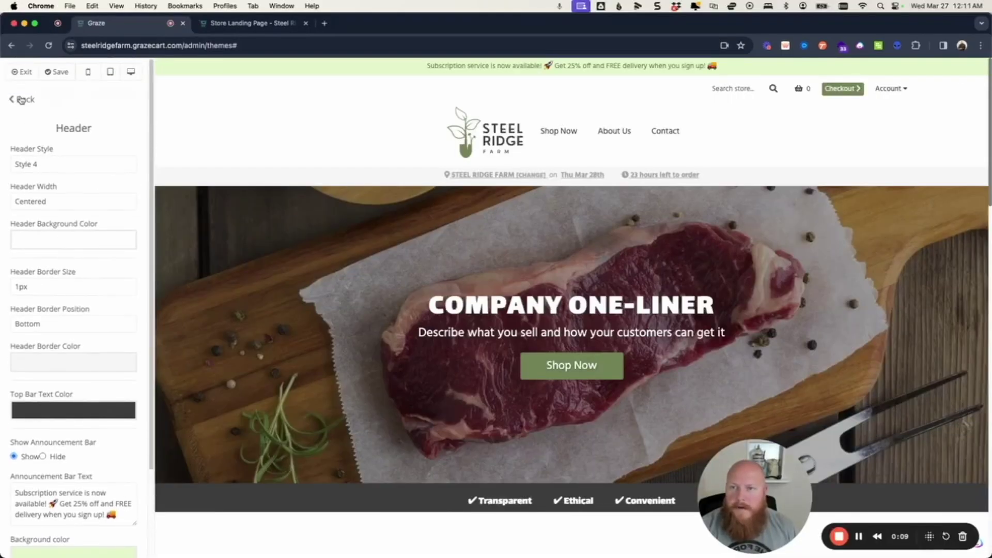
left_click(20, 100)
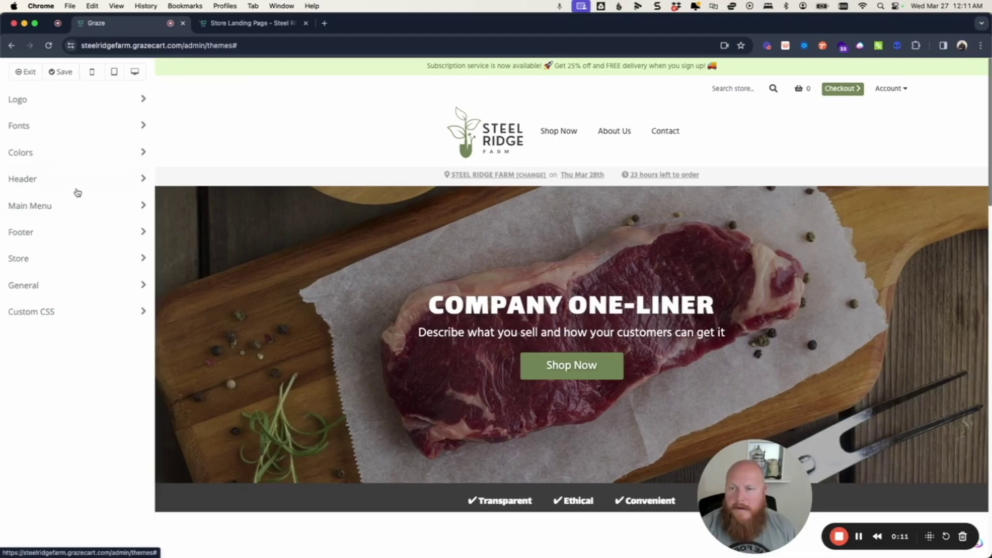
left_click(52, 205)
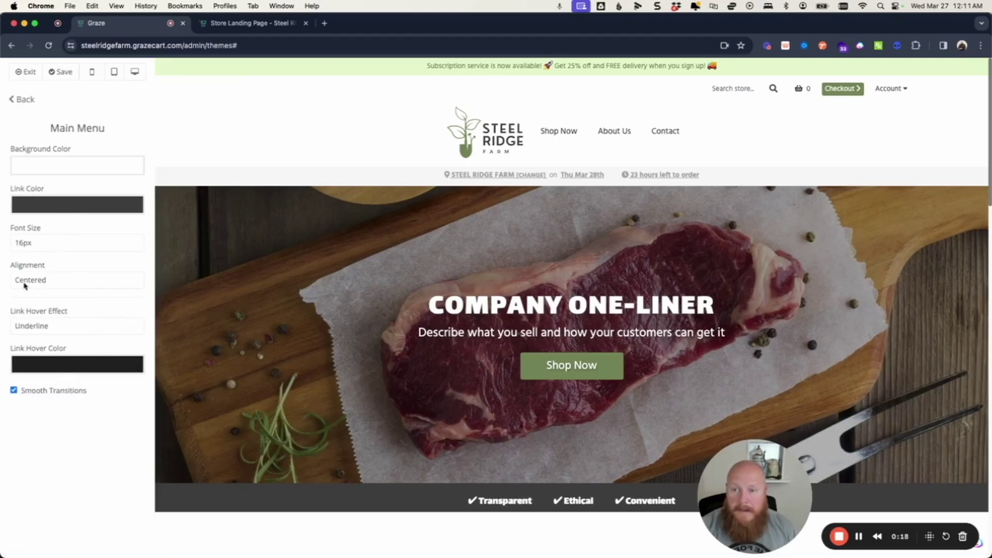
left_click(20, 100)
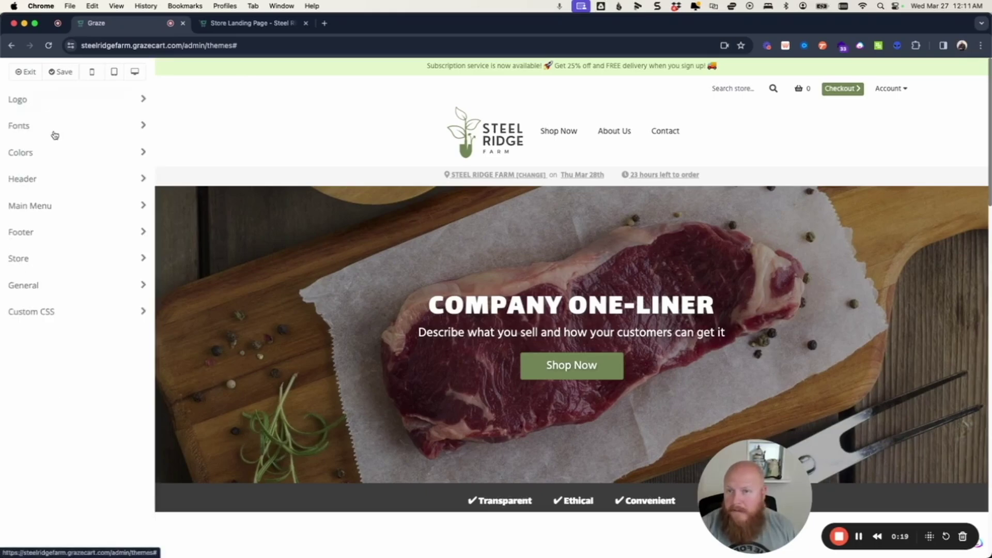
left_click(39, 235)
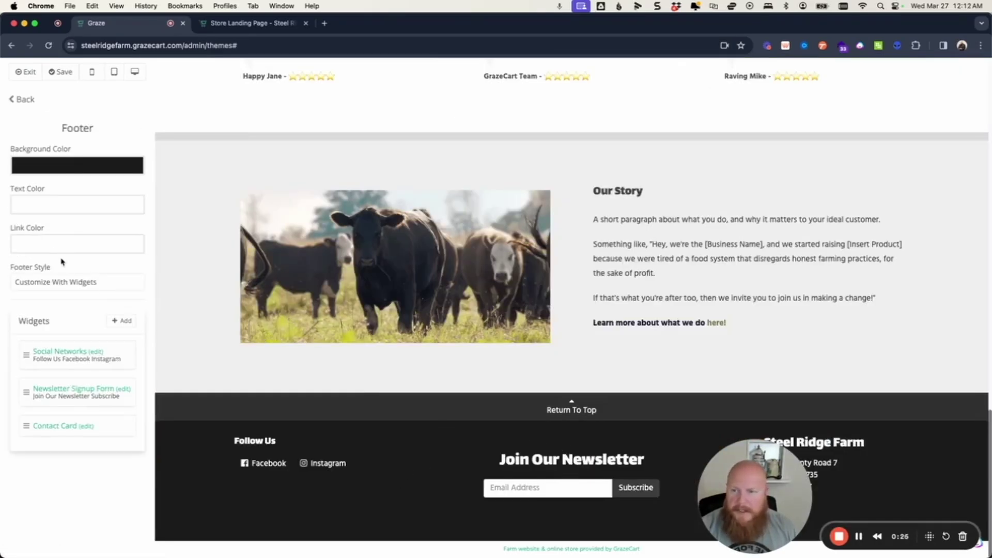
left_click(22, 99)
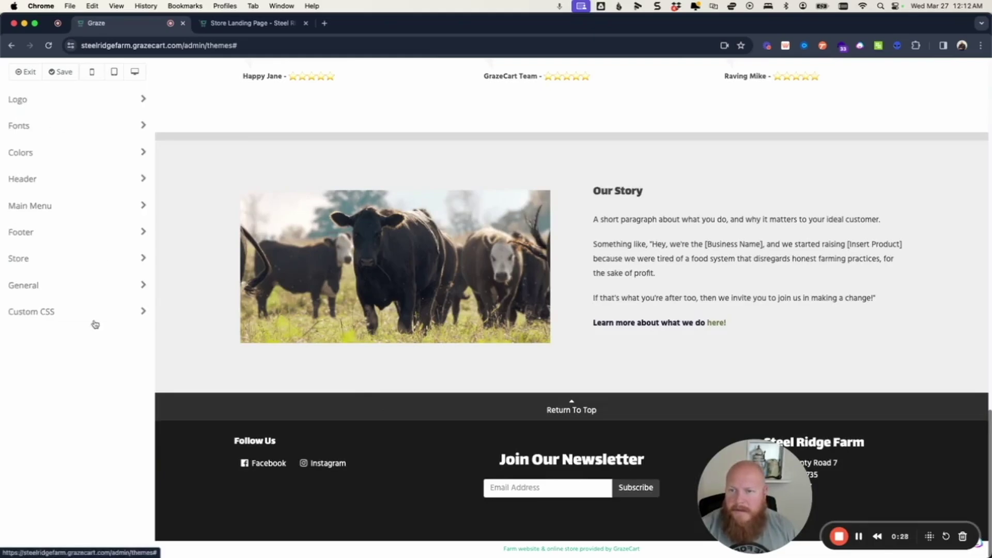
left_click(39, 262)
scroll(431, 324, "down", 3)
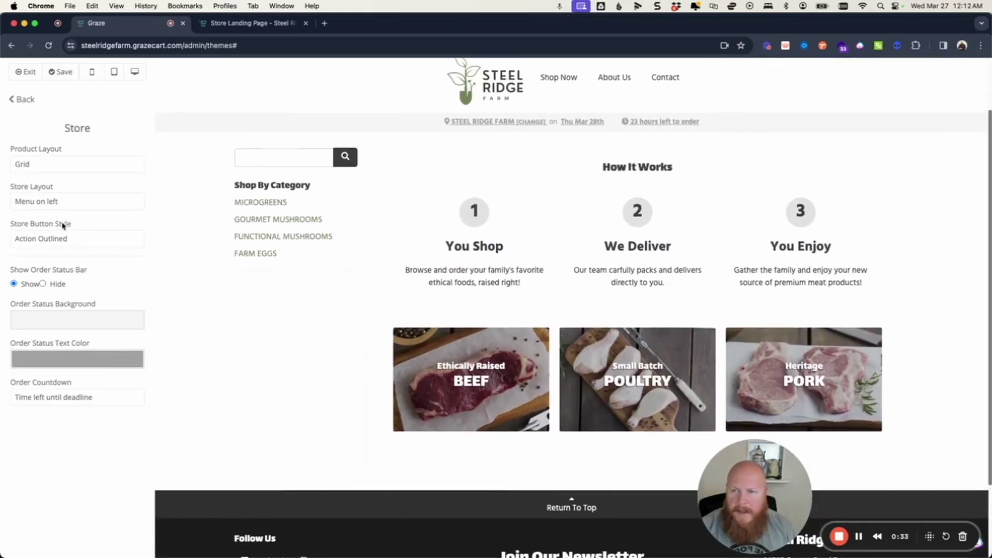
scroll(361, 408, "up", 3)
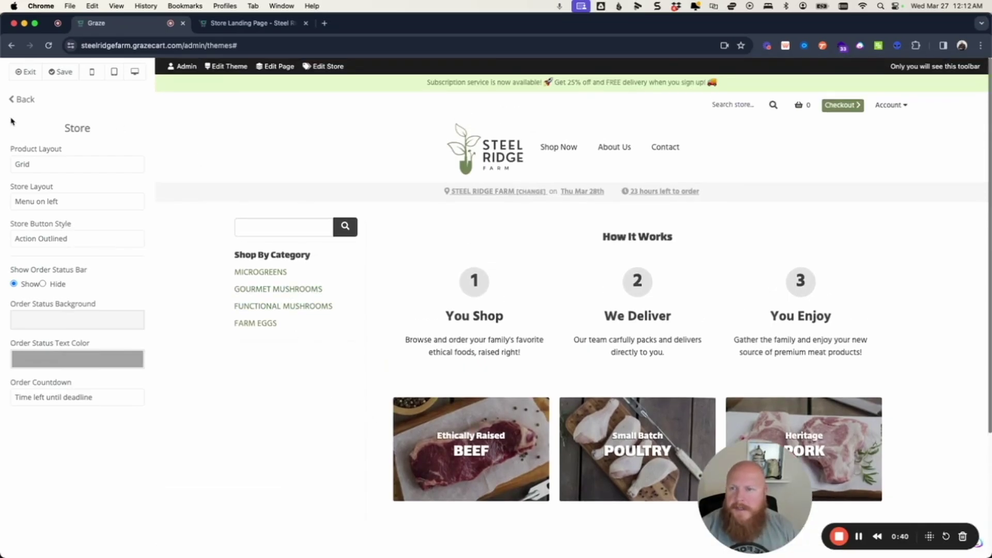
Open the theme's General settings, bring up the photo browser and start a photo upload
left_click(21, 100)
left_click(72, 283)
left_click(72, 268)
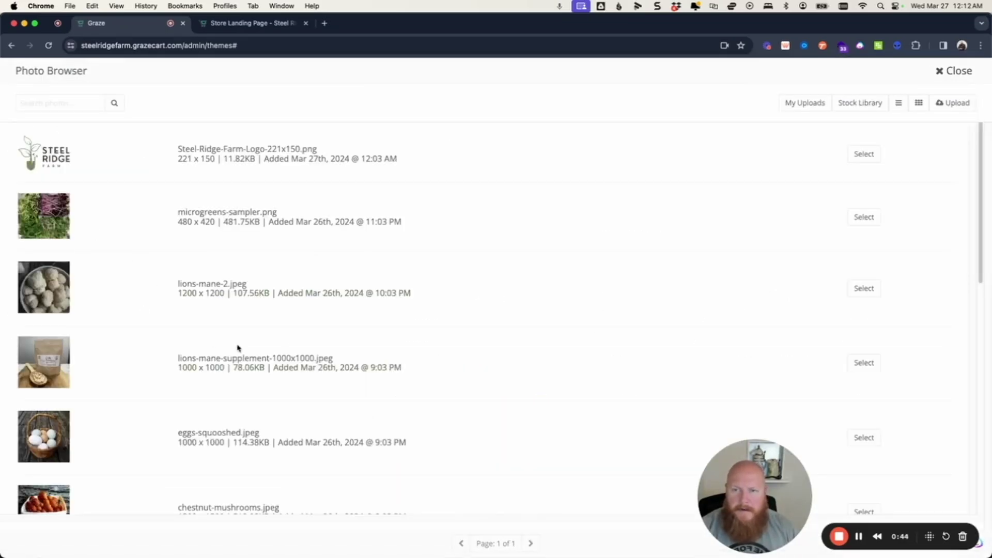
left_click(954, 102)
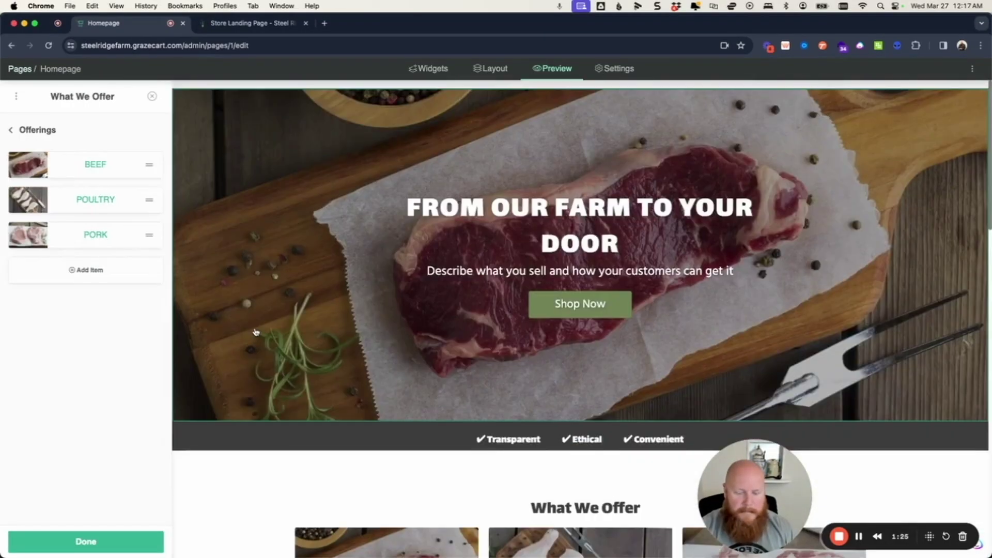
Set the banner subheading to "Providing the freshest and most nutritious microgreens 🌱 mushrooms 🍄 and other farm-fresh products direct from our farm in 📍 Idalia, CO"
left_click(484, 271)
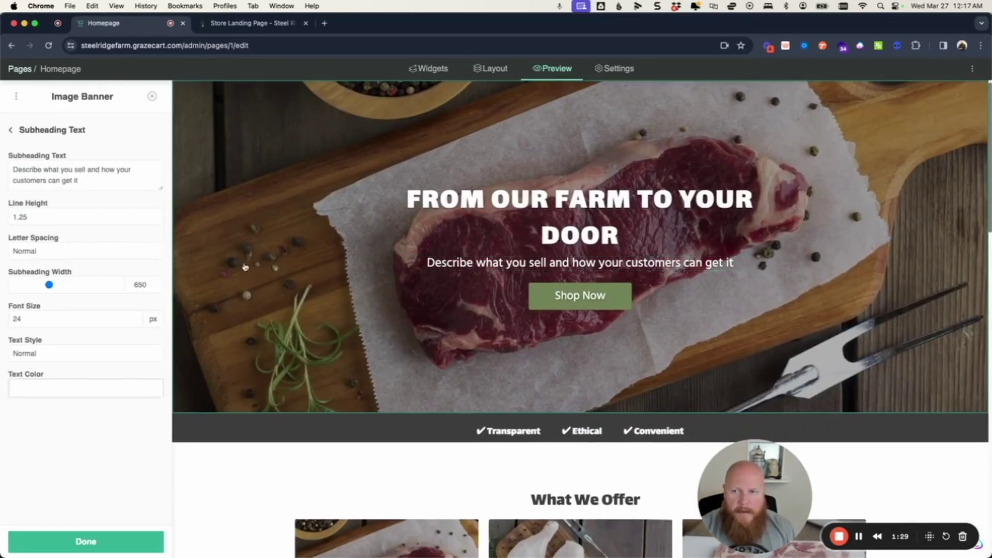
triple_click(33, 172)
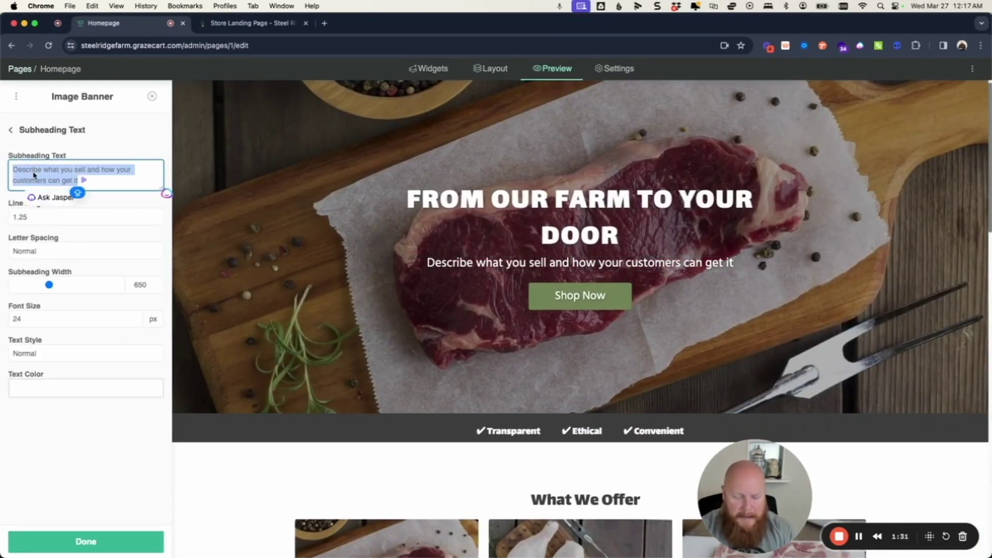
type("Providing the freshest and most nutritious microgreens 🌱 mushrooms 🍄 and other farm-fresh products direct from our farm in 📍 Idalia, CO")
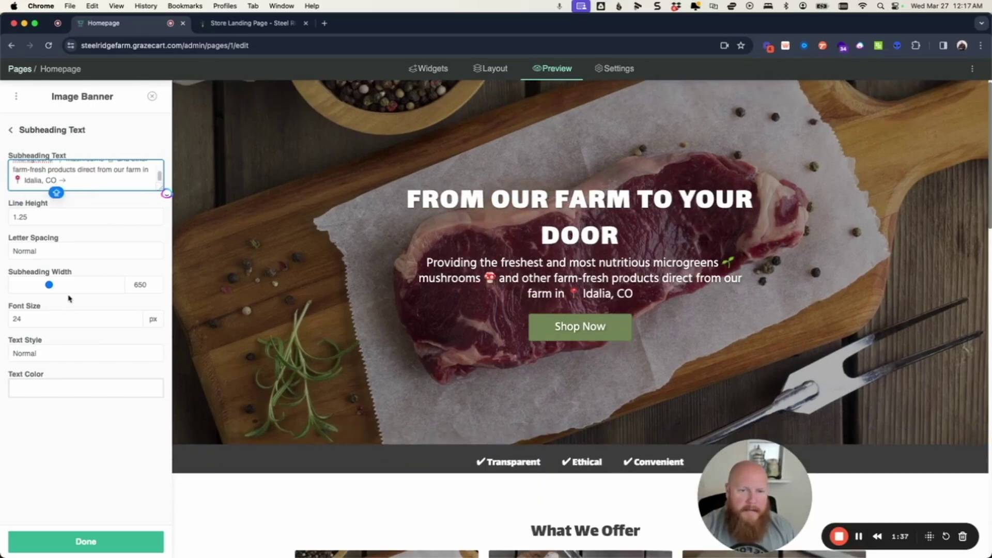
left_click(89, 541)
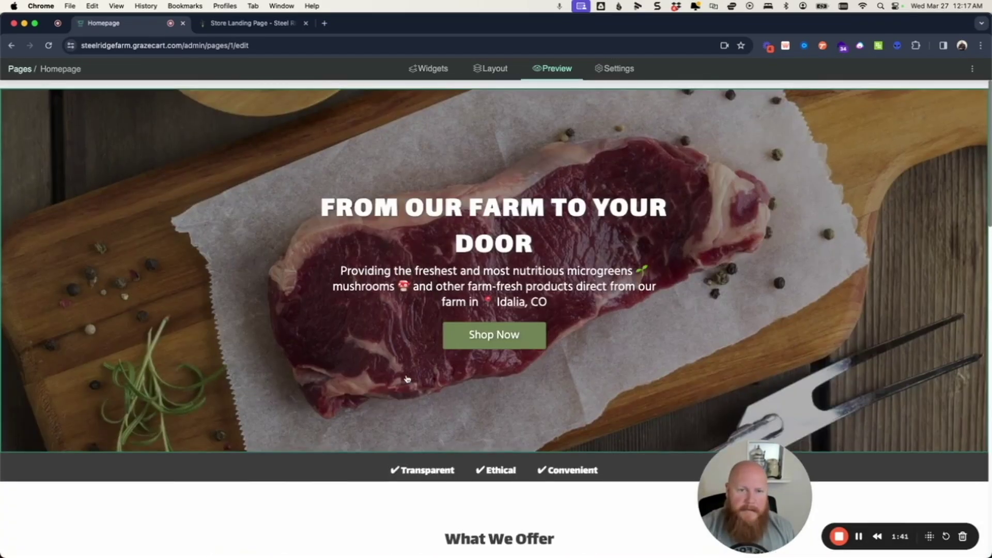
Inspect the label and link of the image banner's primary call-to-action, and close its settings
left_click(483, 345)
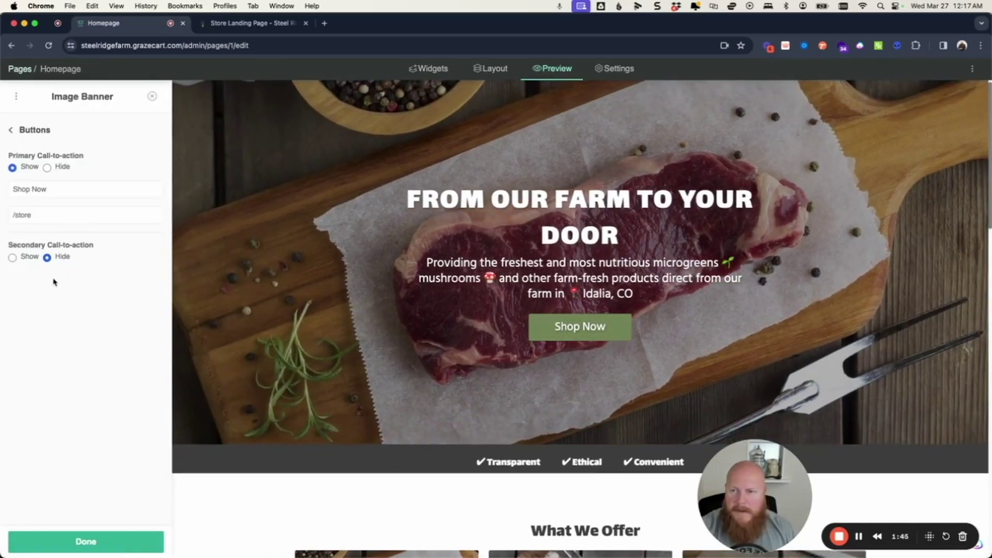
left_click_drag(43, 215, 1, 217)
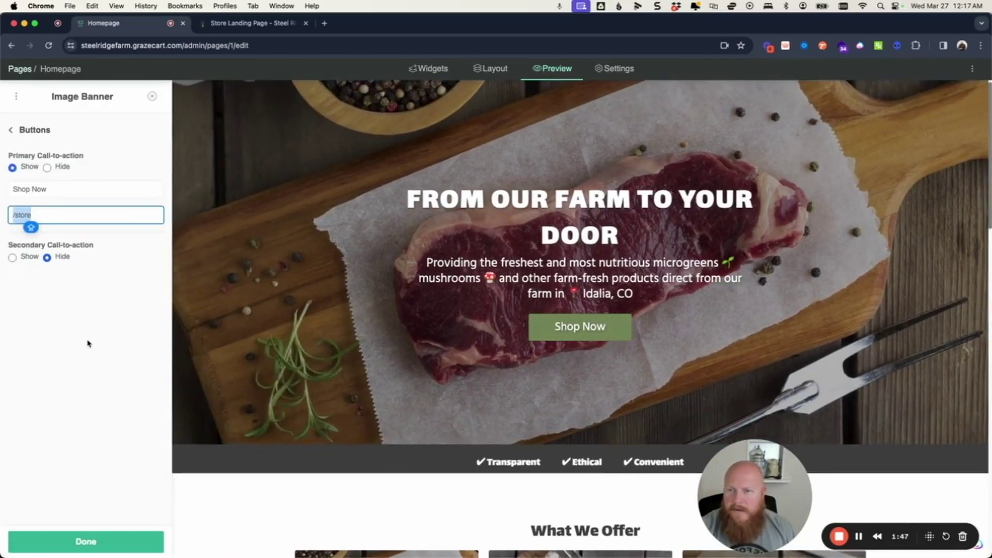
left_click(85, 542)
Replace the three trust statements below the homepage banner with "Local", "Organic" and "Fresh"
scroll(416, 467, "down", 5)
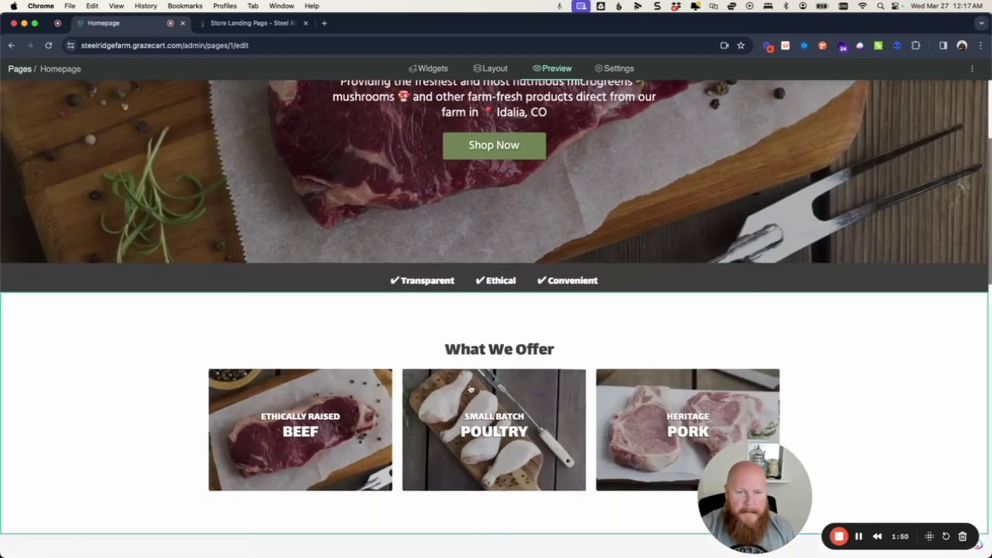
left_click(433, 281)
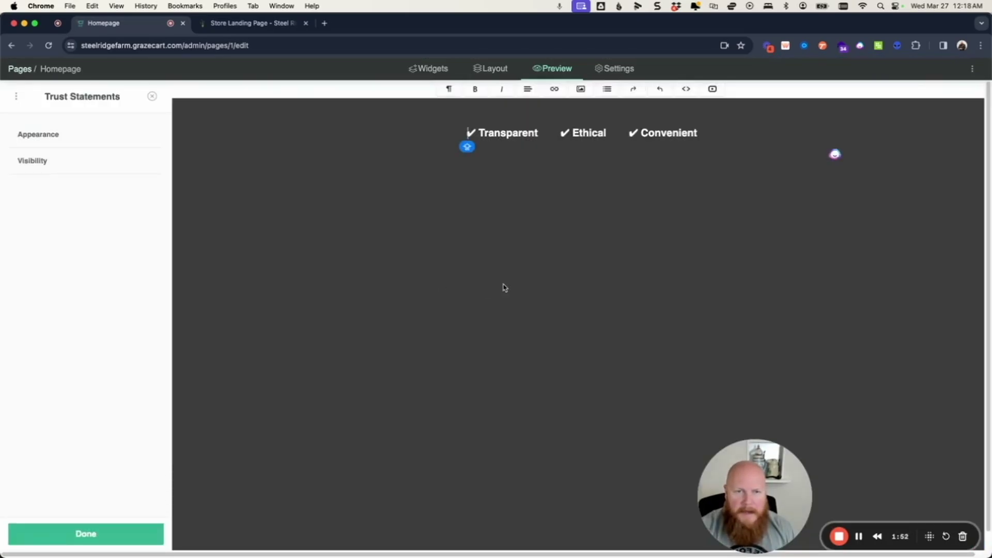
left_click(500, 133)
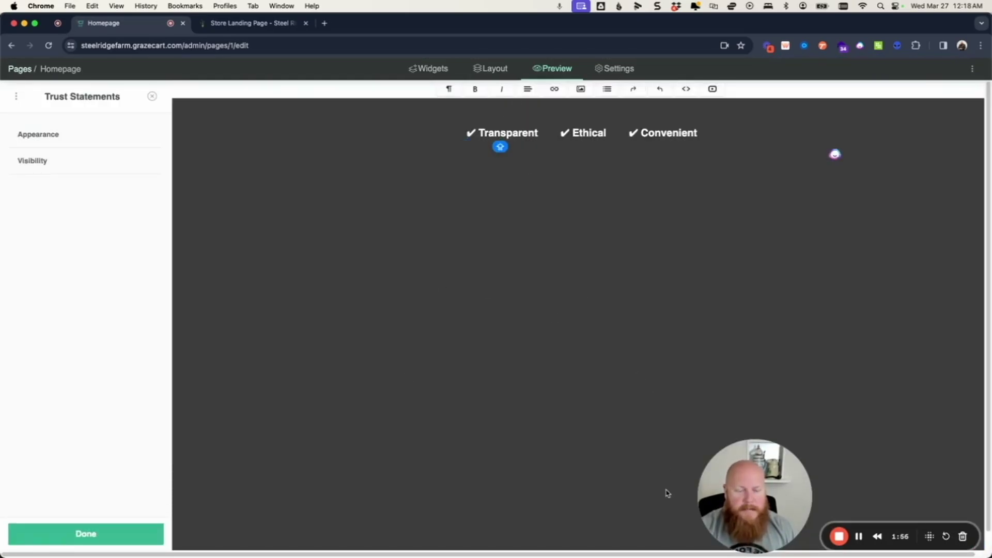
double_click(508, 133)
type("Local")
double_click(571, 133)
type("Organic")
double_click(656, 133)
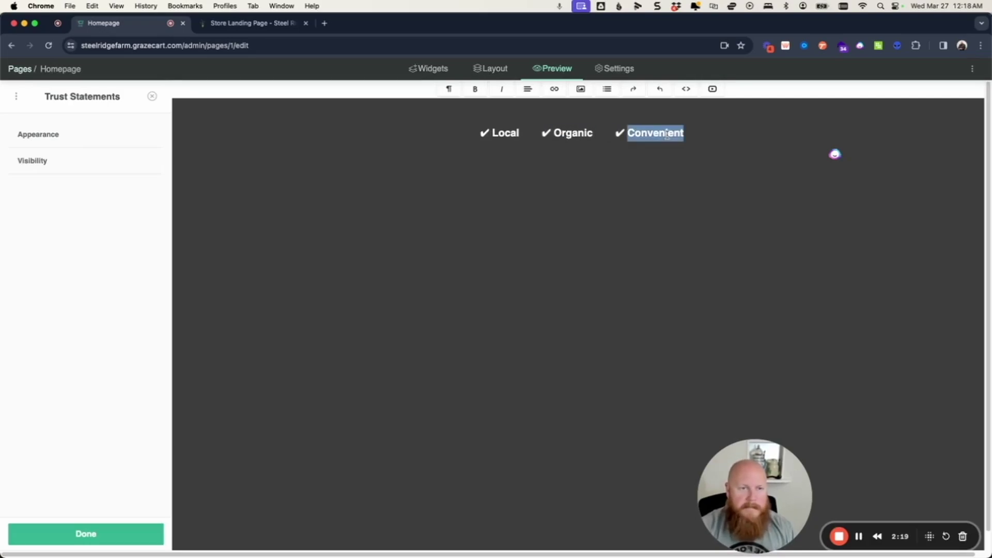
type("Fresh")
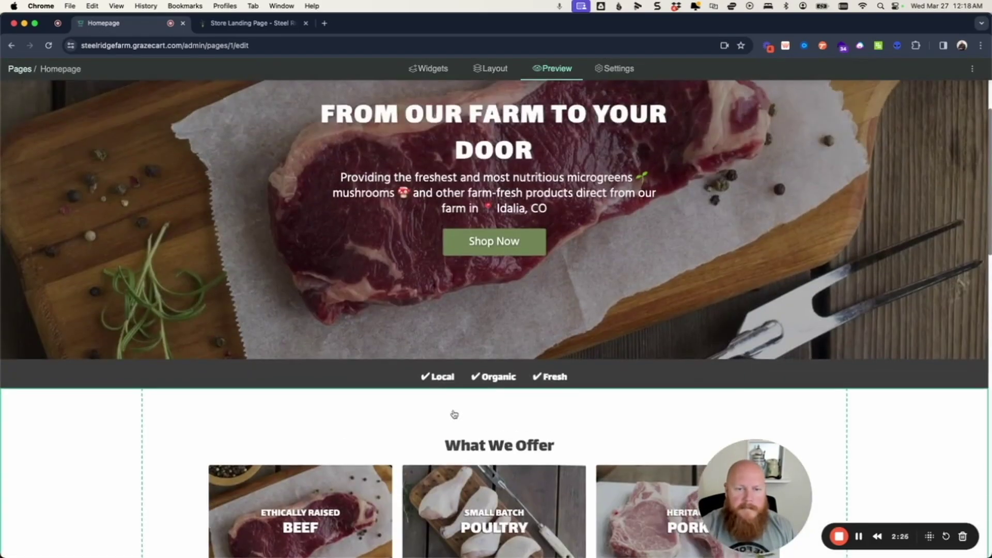
scroll(454, 414, "down", 5)
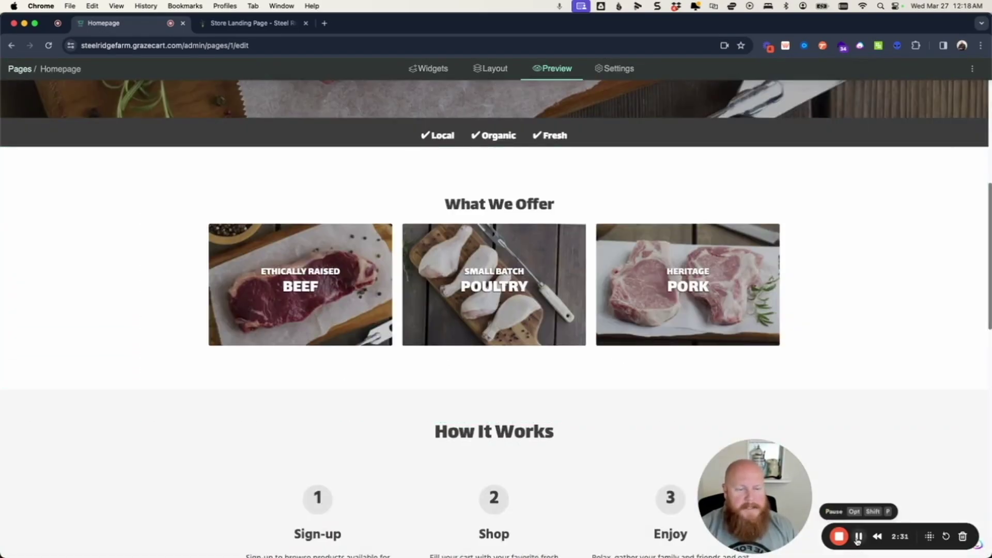
scroll(481, 292, "down", 8)
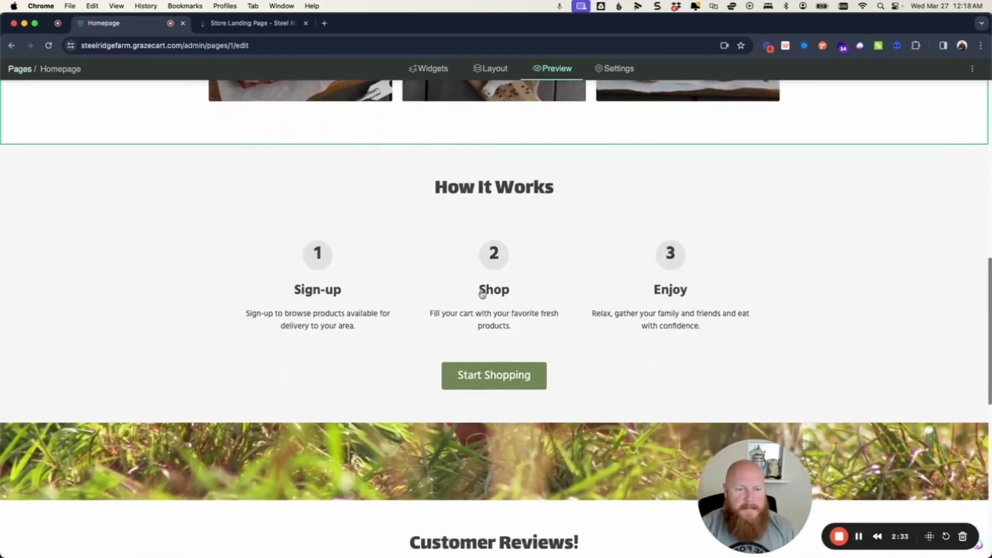
scroll(481, 294, "up", 12)
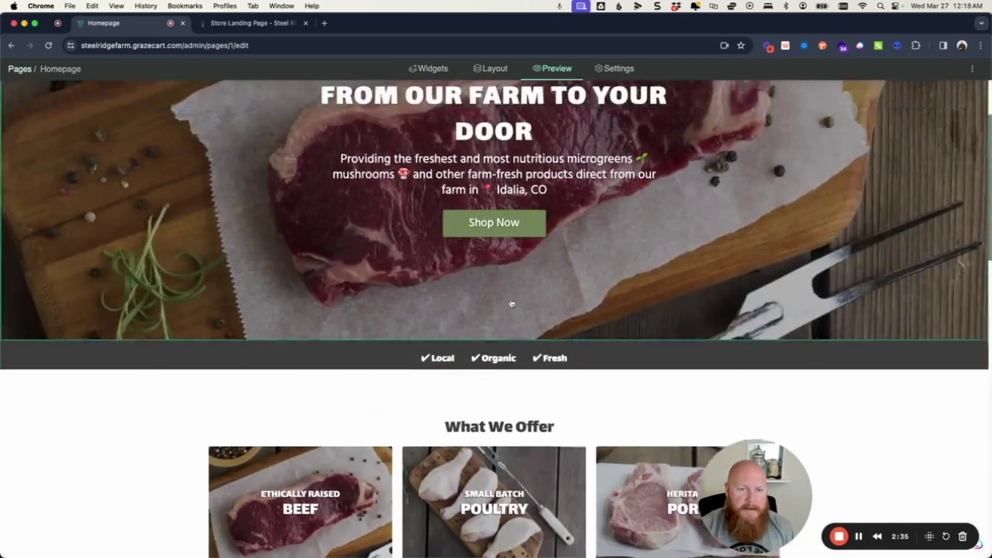
scroll(517, 310, "down", 4)
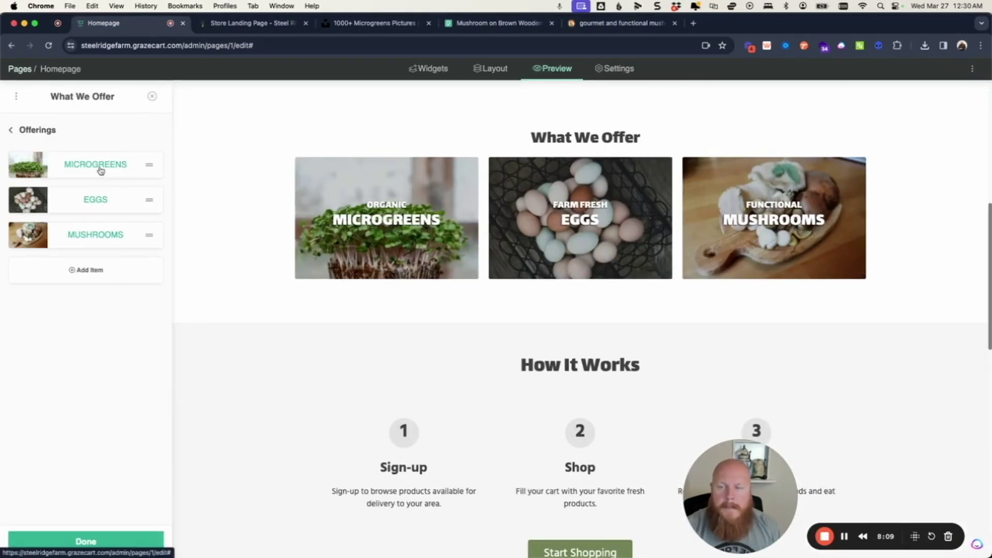
Open the Microgreens item of the What We Offer section and select its whole URL
left_click(99, 167)
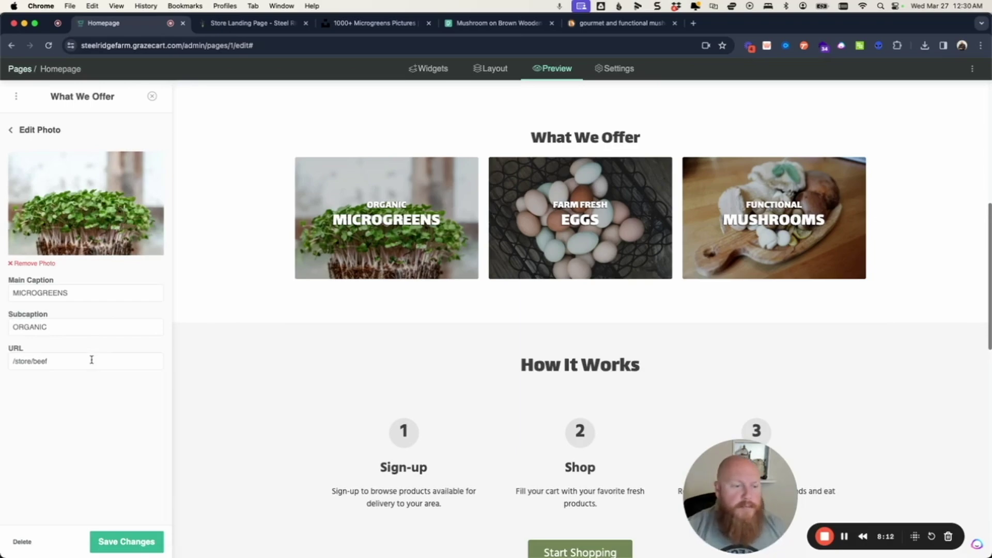
left_click(61, 367)
left_click_drag(61, 364, 10, 363)
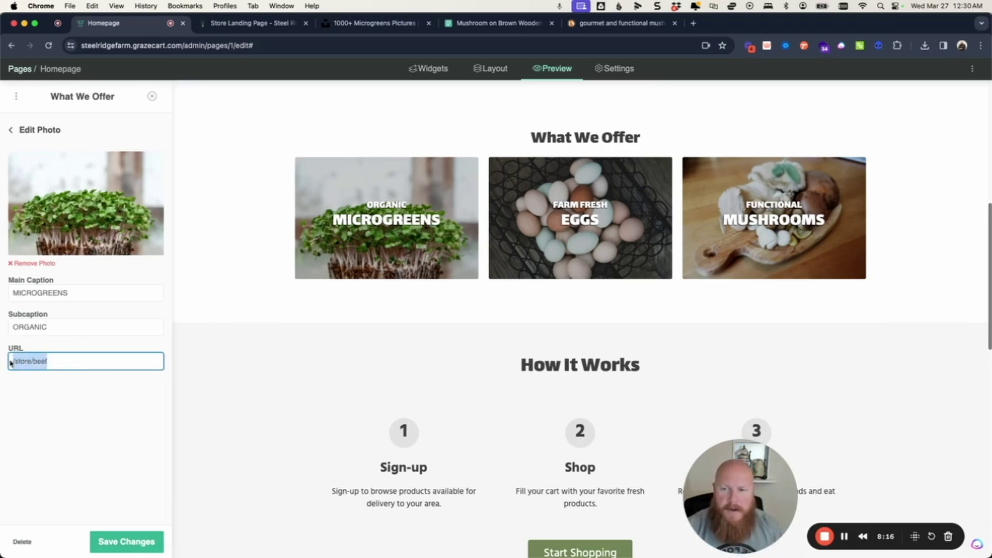
Open the Microgreens category page in the live store and select /store/microgreens in its web address for copying
left_click(249, 23)
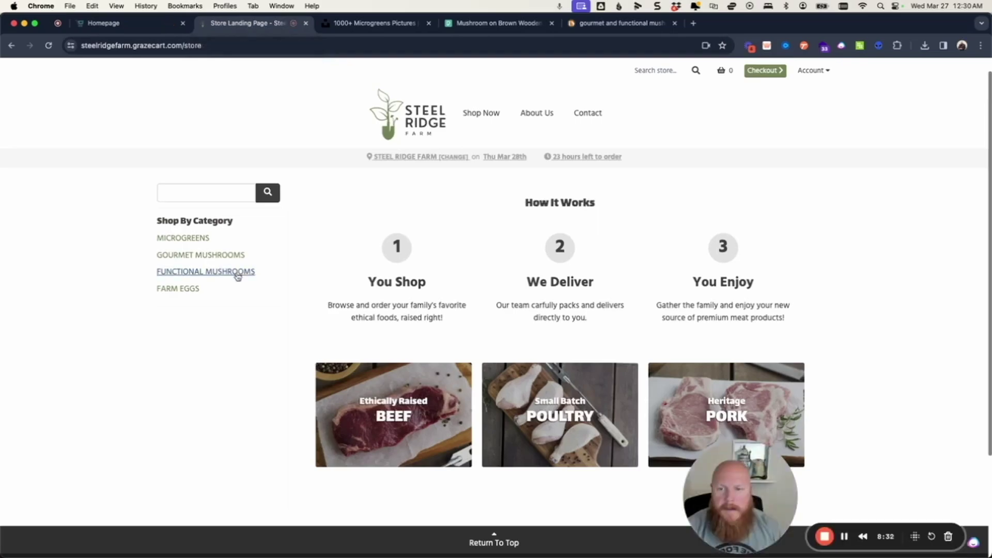
left_click(180, 239)
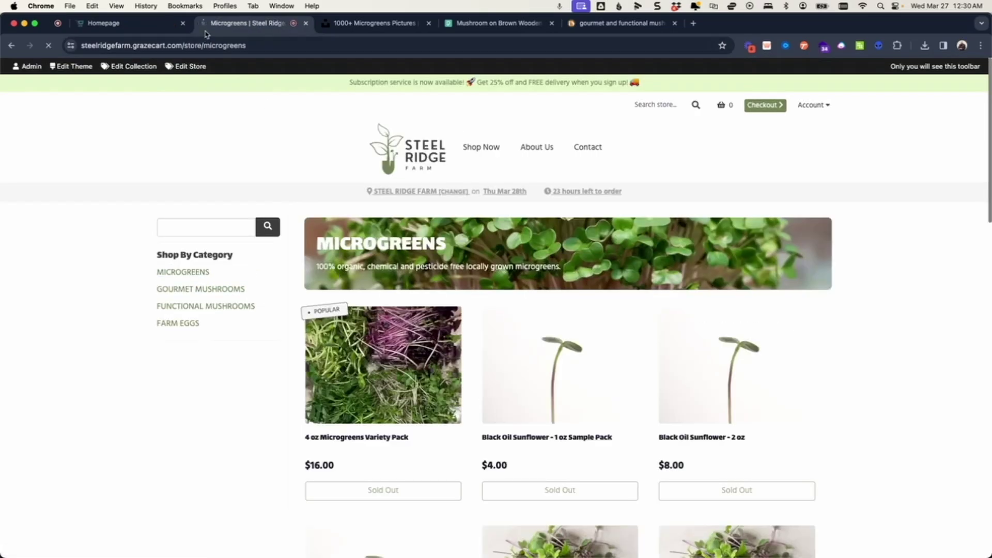
left_click(239, 45)
left_click(264, 45)
left_click_drag(279, 45, 209, 45)
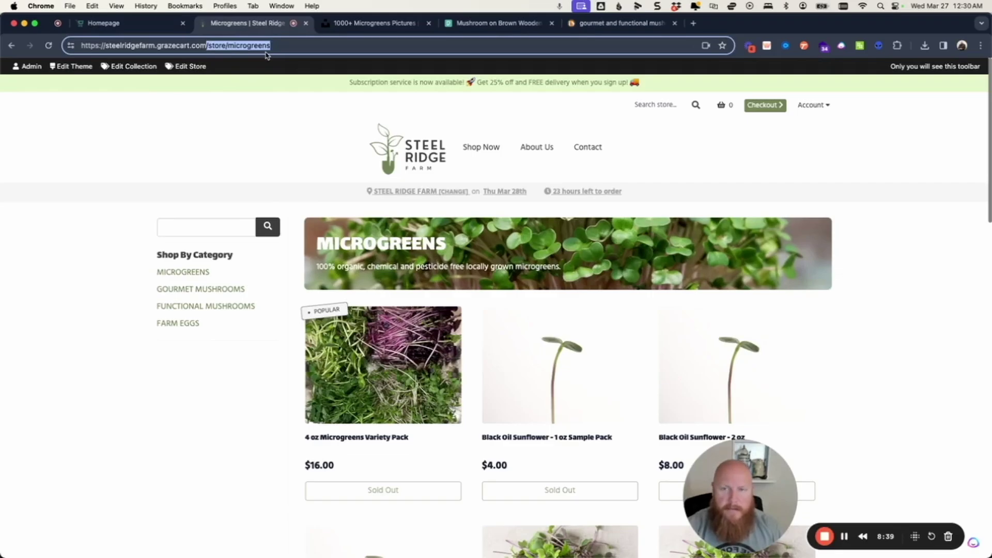
Back in the homepage editor, set the Microgreens offering's URL to /store/microgreens and save the changes
left_click(140, 25)
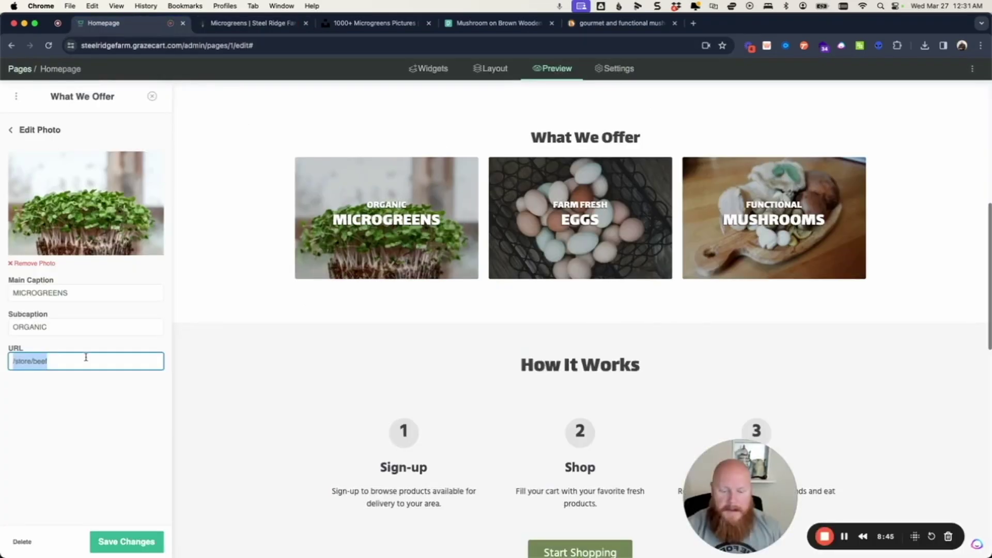
left_click(86, 359)
left_click(119, 549)
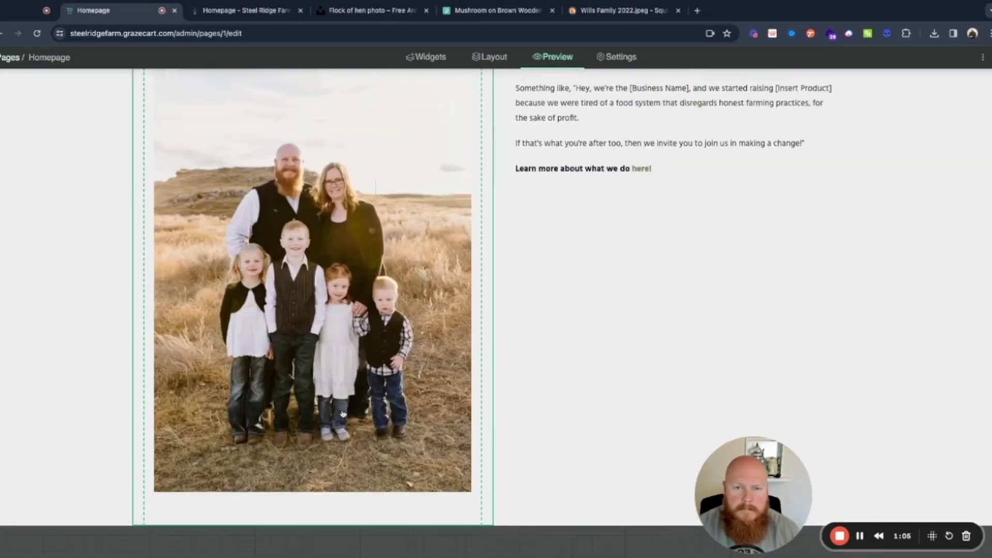
Finish editing the Our Story text and return to the banner in the homepage preview
left_click(493, 11)
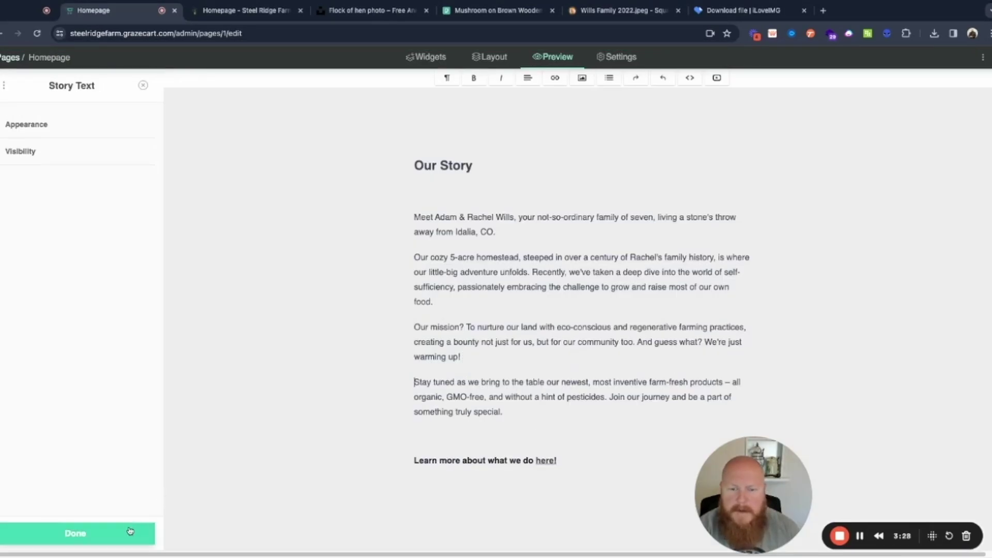
left_click(128, 532)
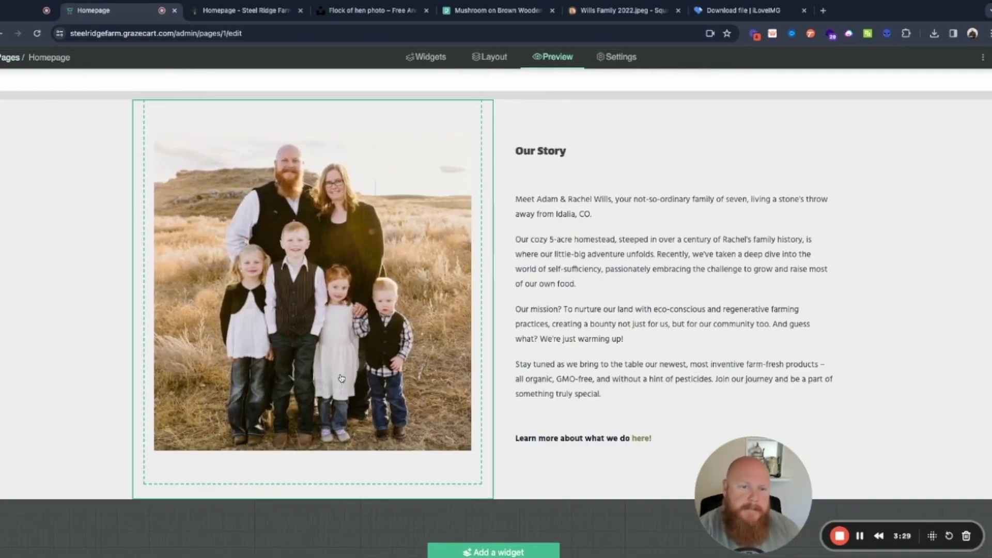
scroll(620, 318, "up", 3)
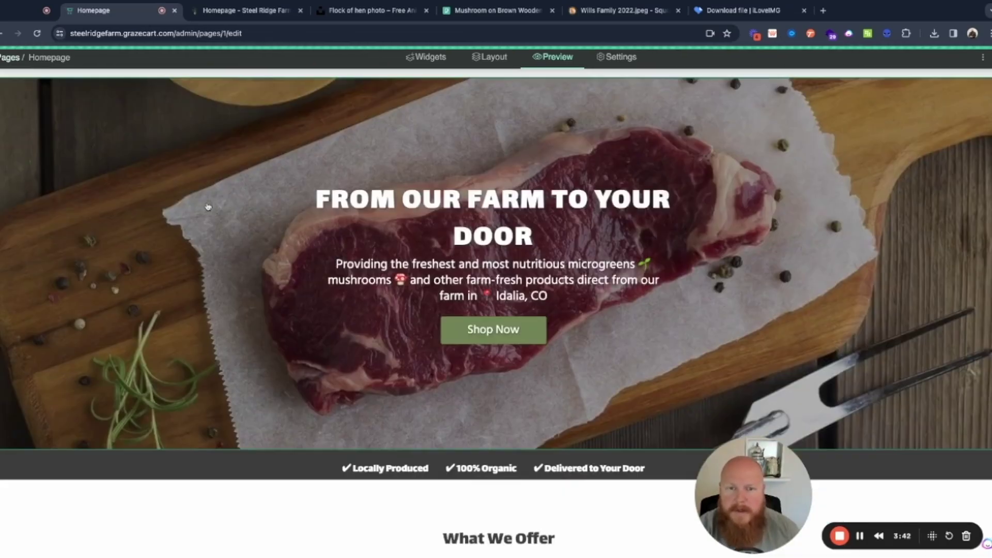
Open the homepage banner's settings, switch to Unsplash and search its photos for "farm horizon"
left_click(208, 207)
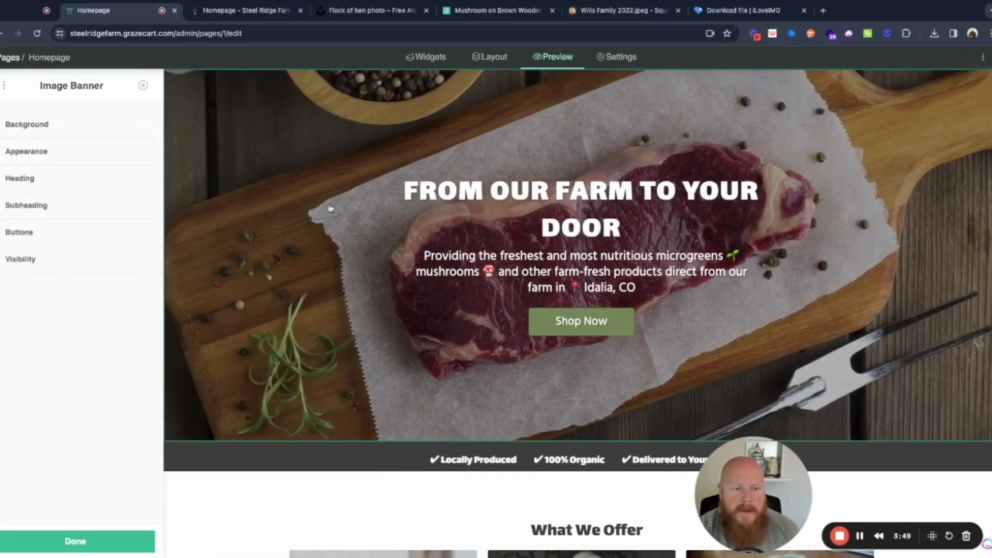
left_click(326, 14)
left_click(124, 83)
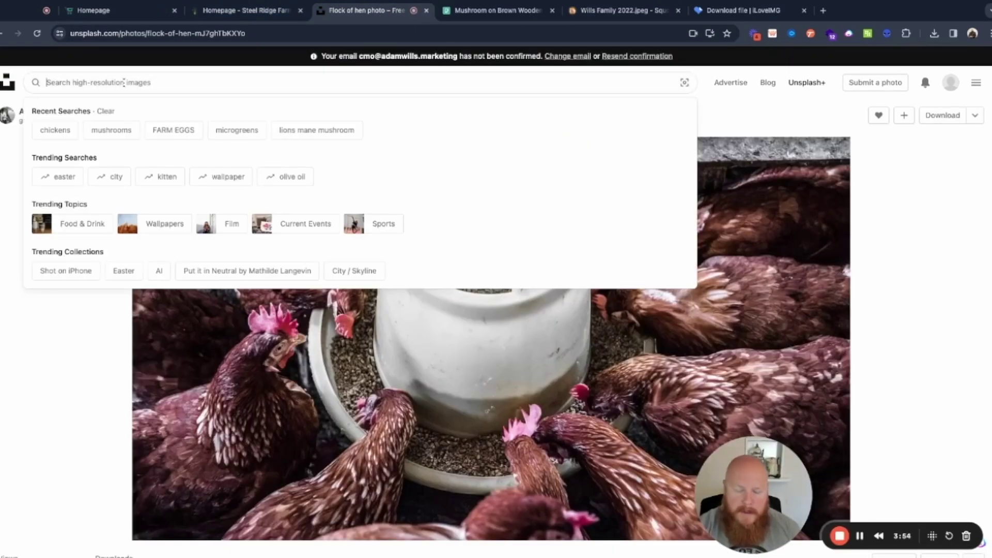
type("farm")
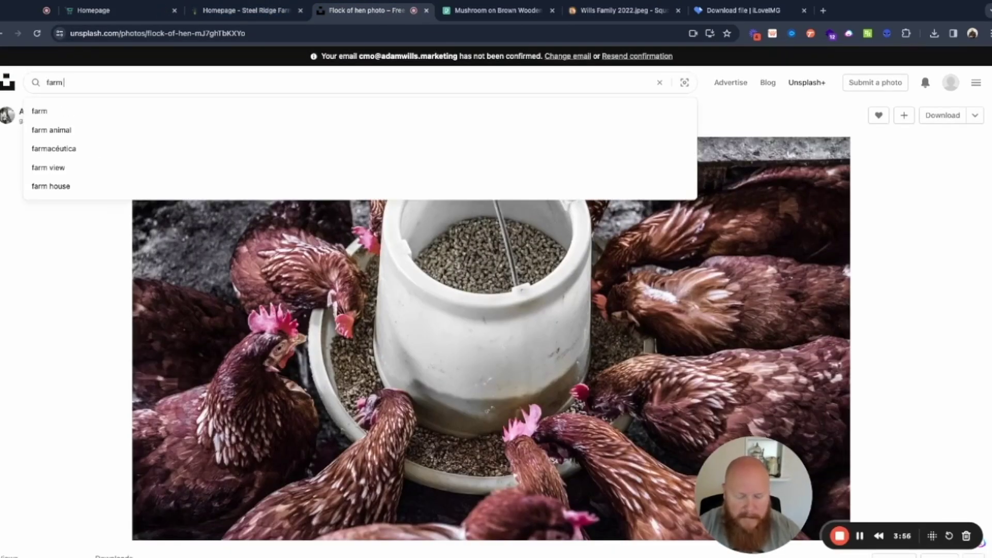
type(" horizon")
key("Return")
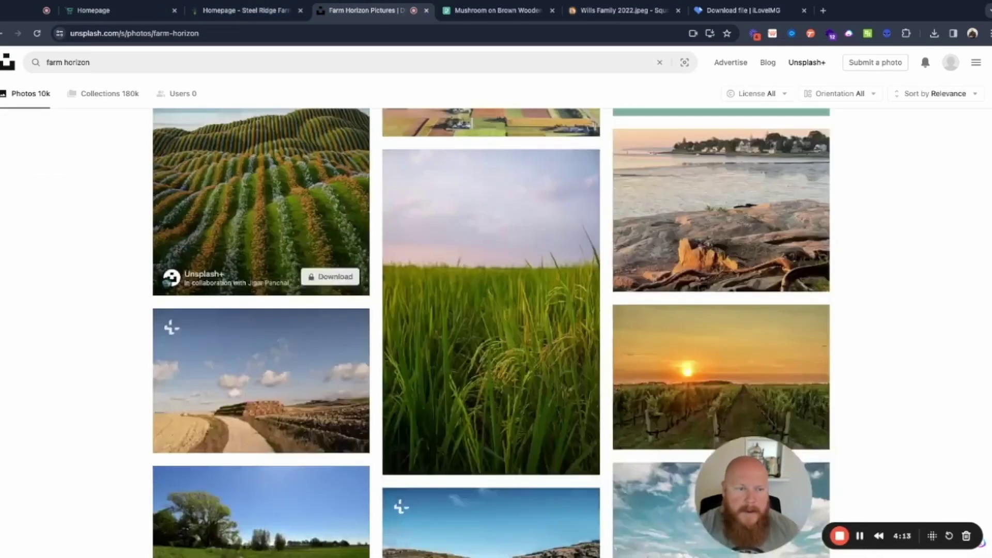
Download the photo of a green cornfield under a cloudy blue sky and load it into Squoosh
scroll(261, 199, "down", 5)
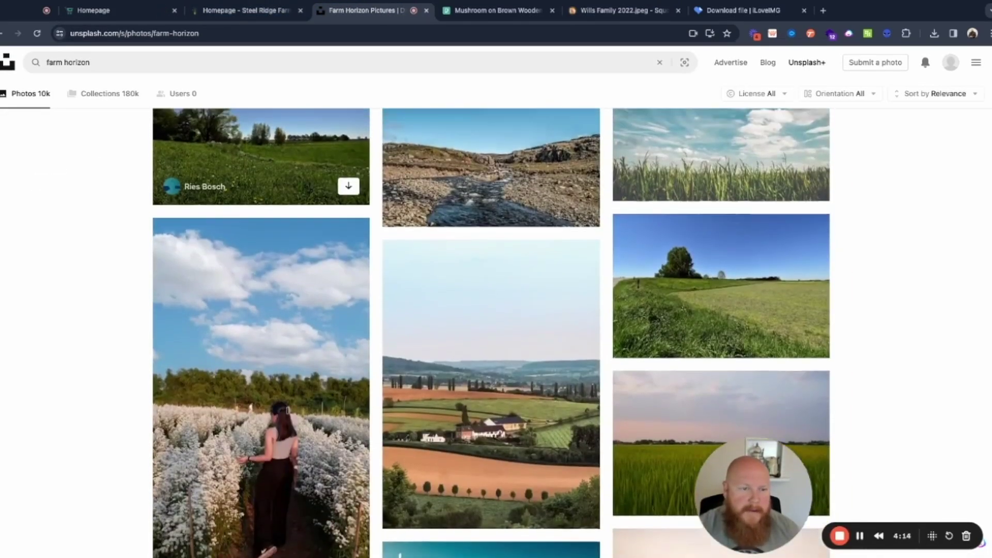
scroll(806, 212, "up", 1)
left_click(742, 199)
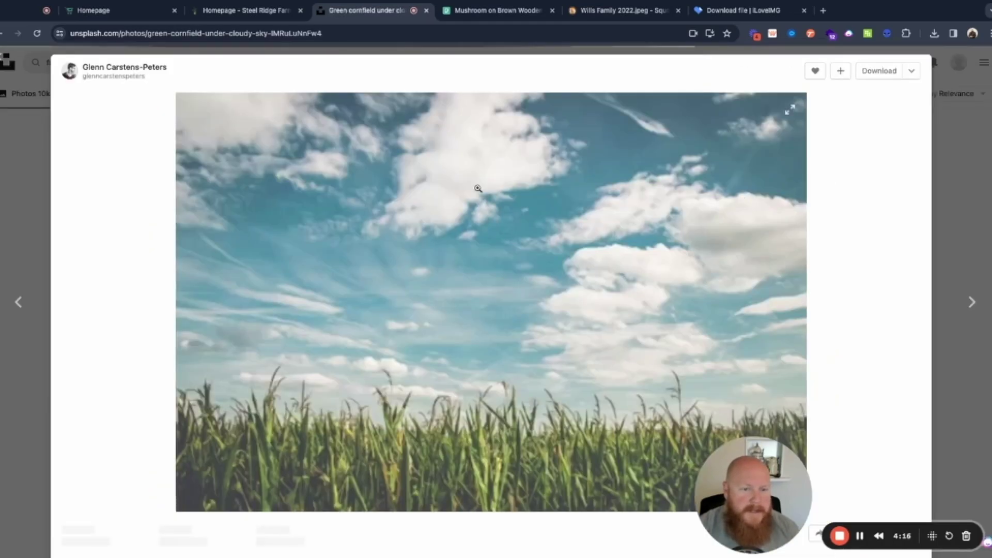
left_click(879, 71)
left_click(573, 10)
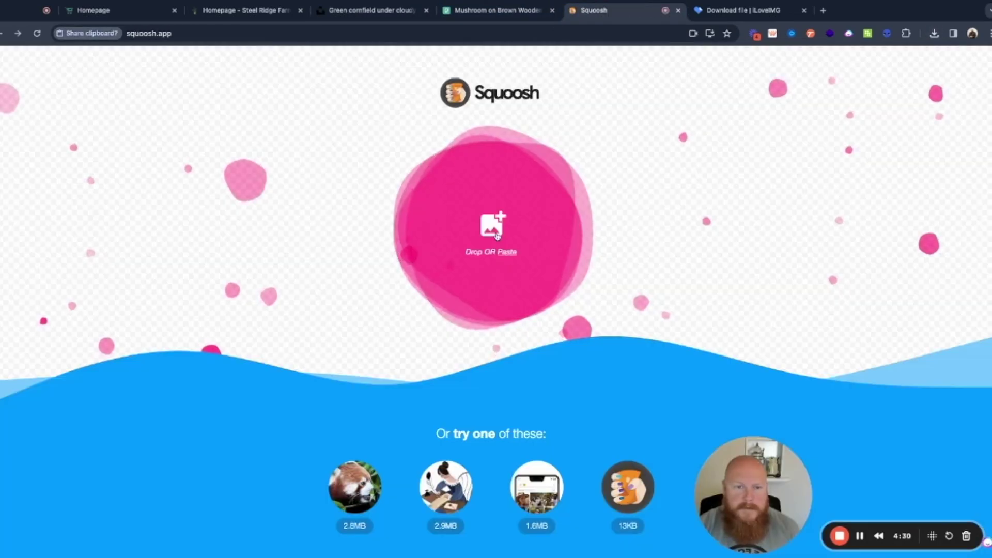
key("ctrl+v")
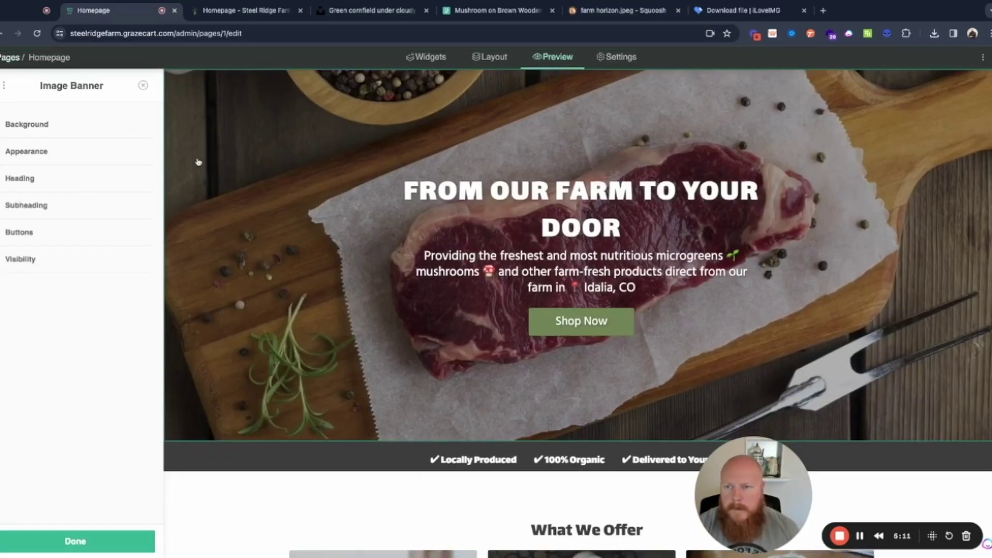
Back in the homepage editor, replace the banner's background photo by uploading the resized farm horizon image, and finish editing the banner
left_click(82, 124)
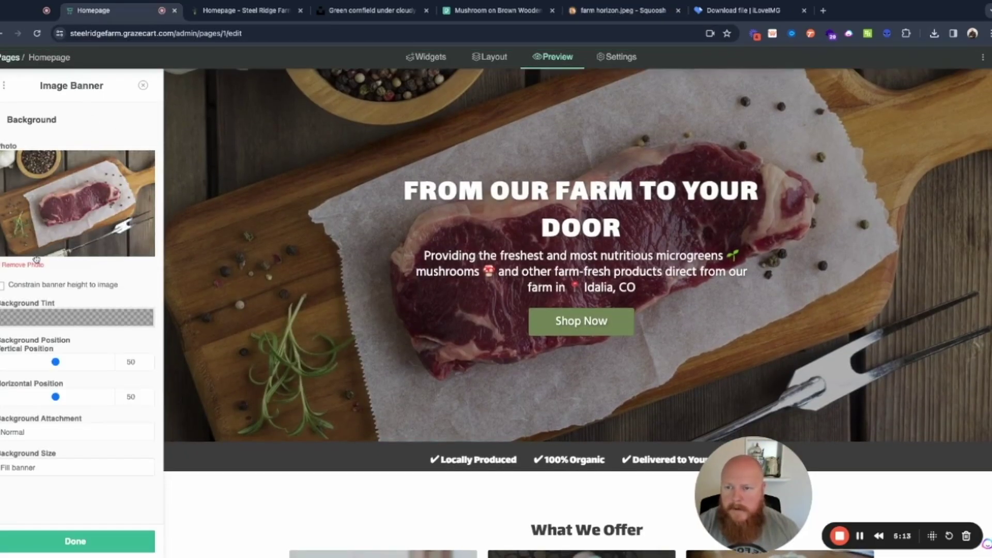
left_click(45, 225)
left_click(963, 92)
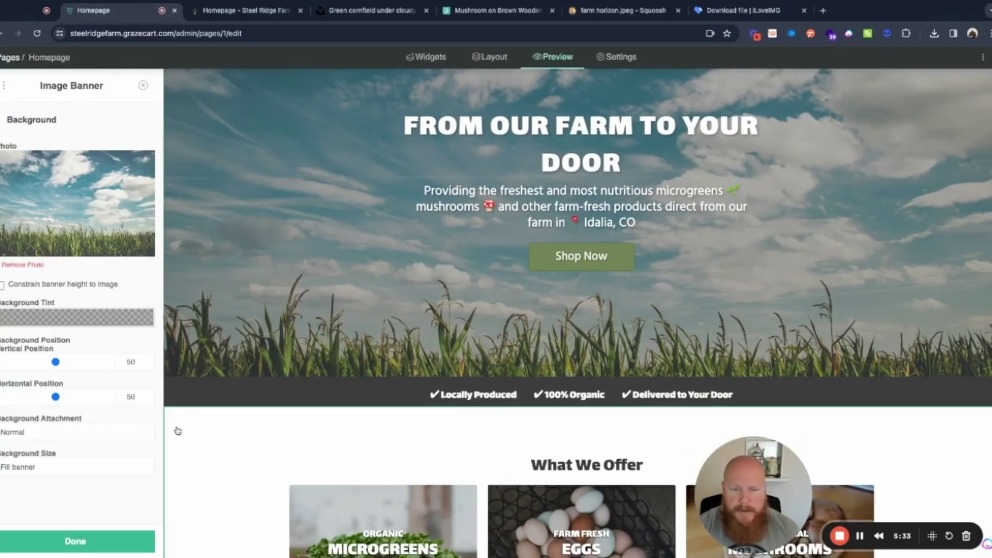
left_click(76, 540)
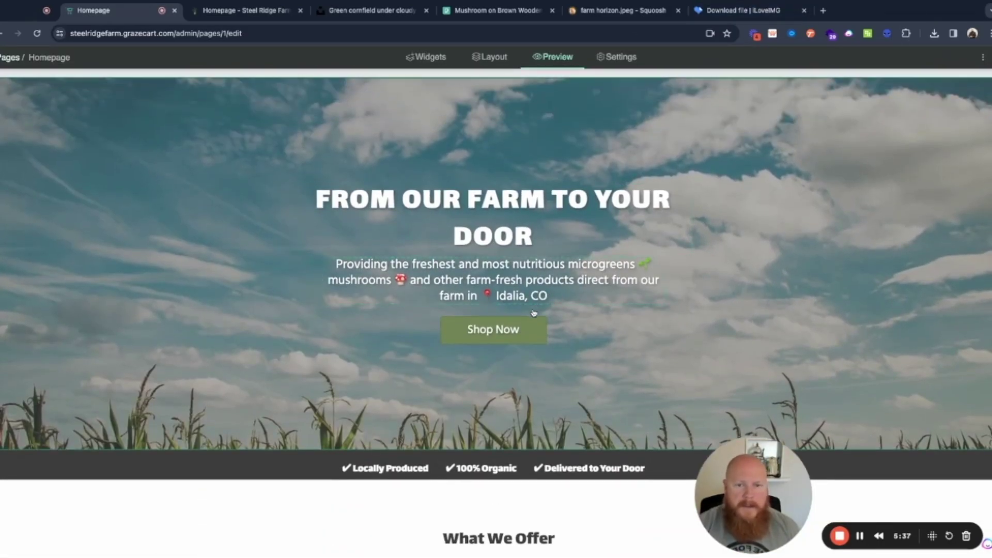
Open the About Us page for editing and add a Banner widget to it
scroll(533, 313, "down", 15)
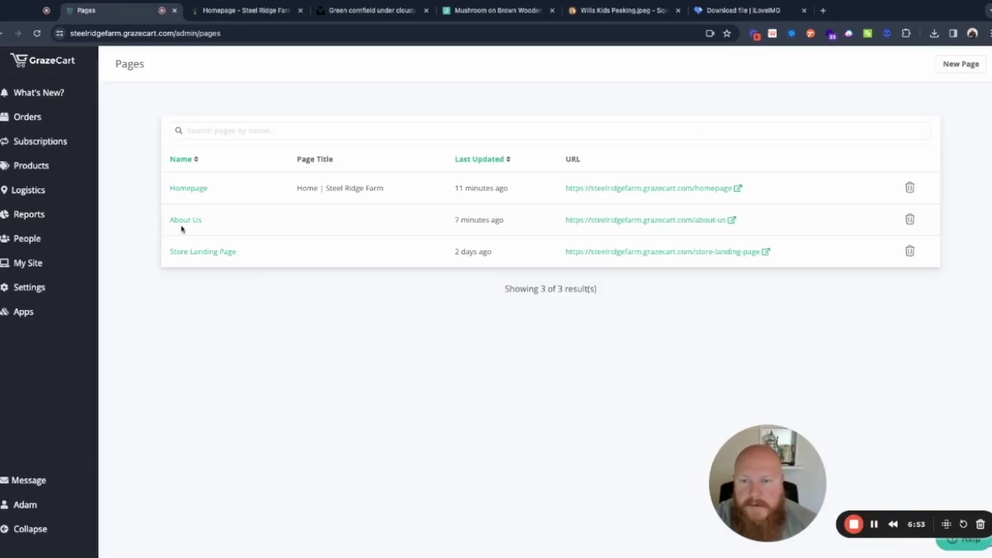
left_click(184, 223)
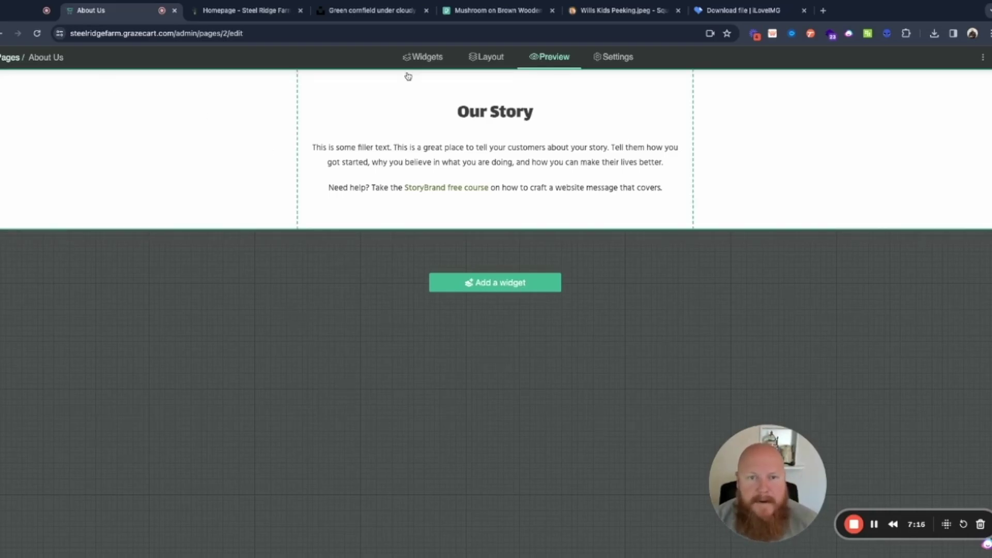
left_click(423, 57)
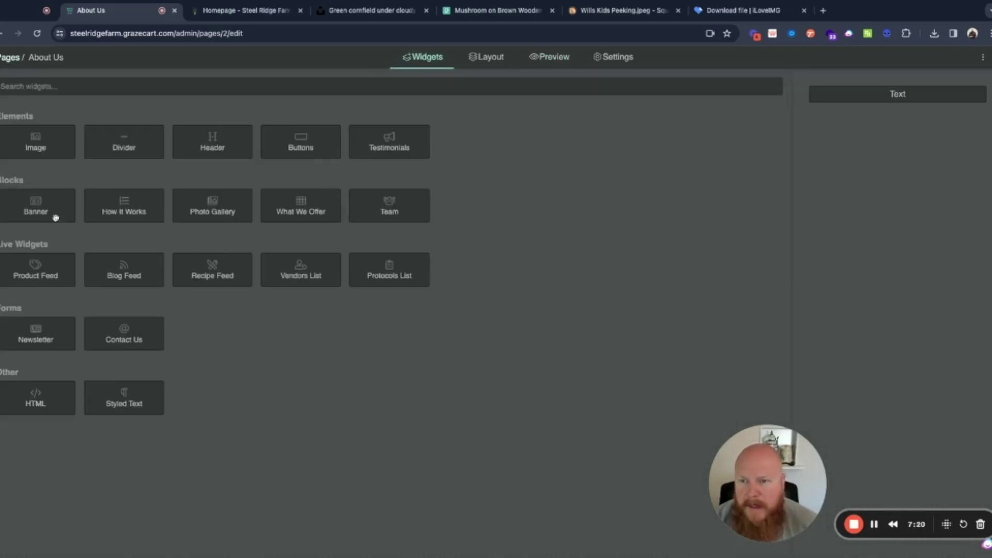
left_click(29, 206)
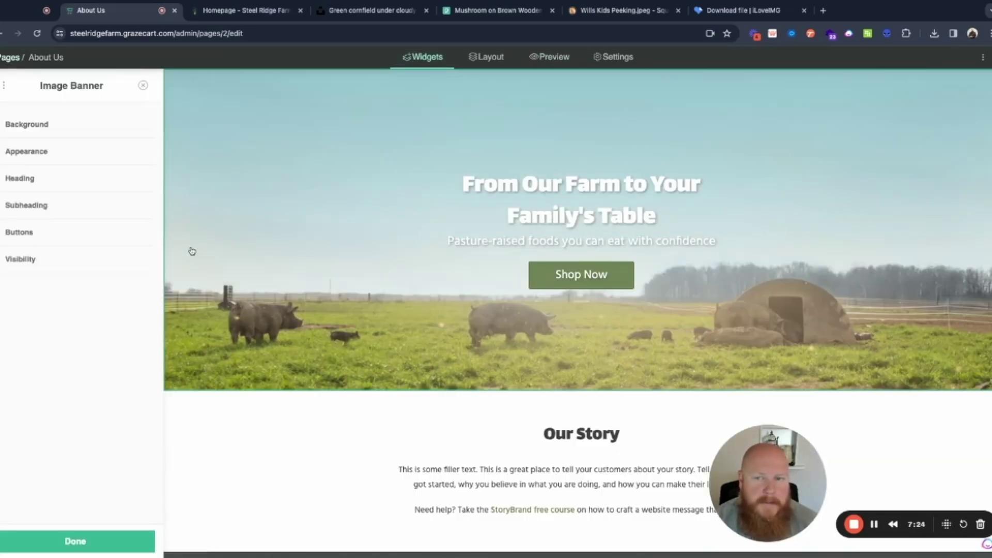
Upload the black-and-white photo of the peeking kids as the About Us banner's background
left_click(47, 123)
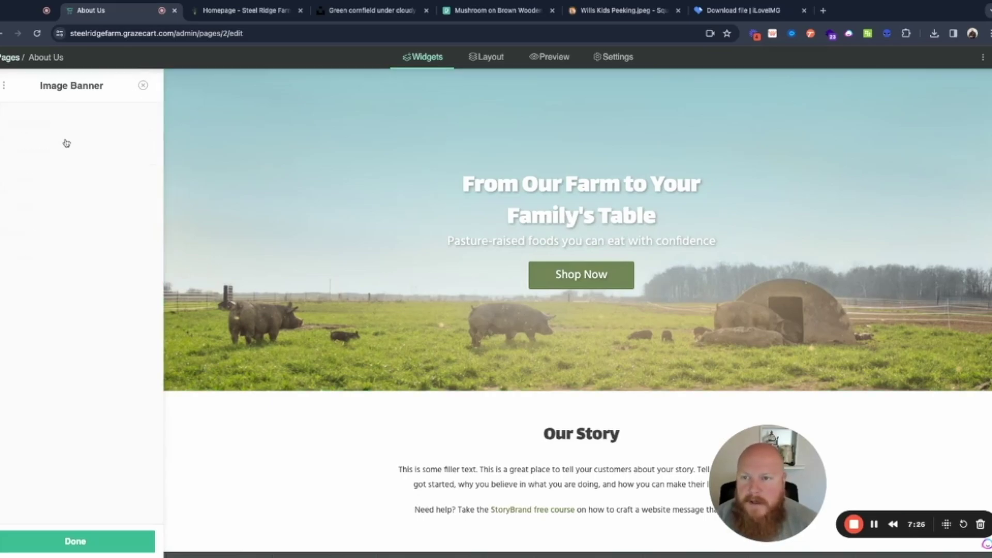
left_click(54, 213)
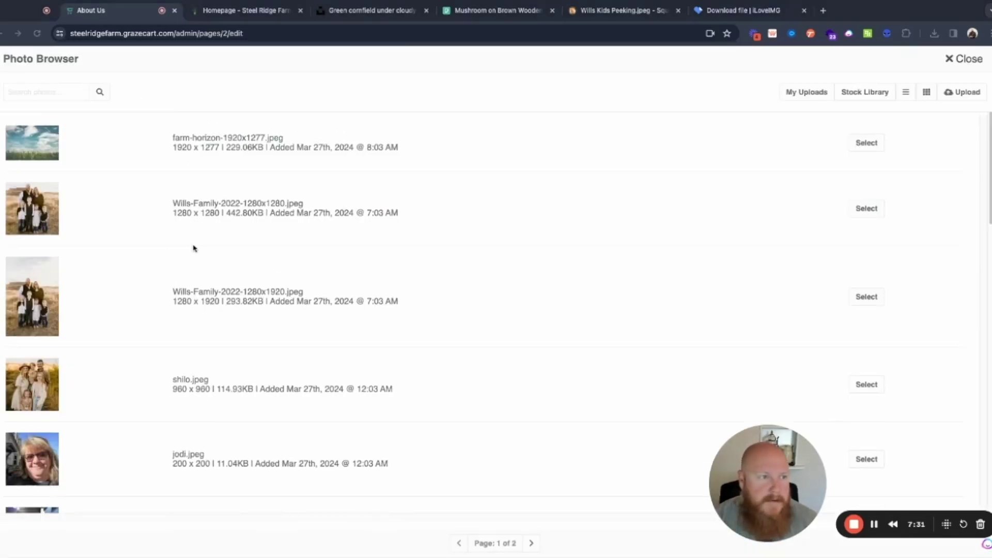
left_click(962, 92)
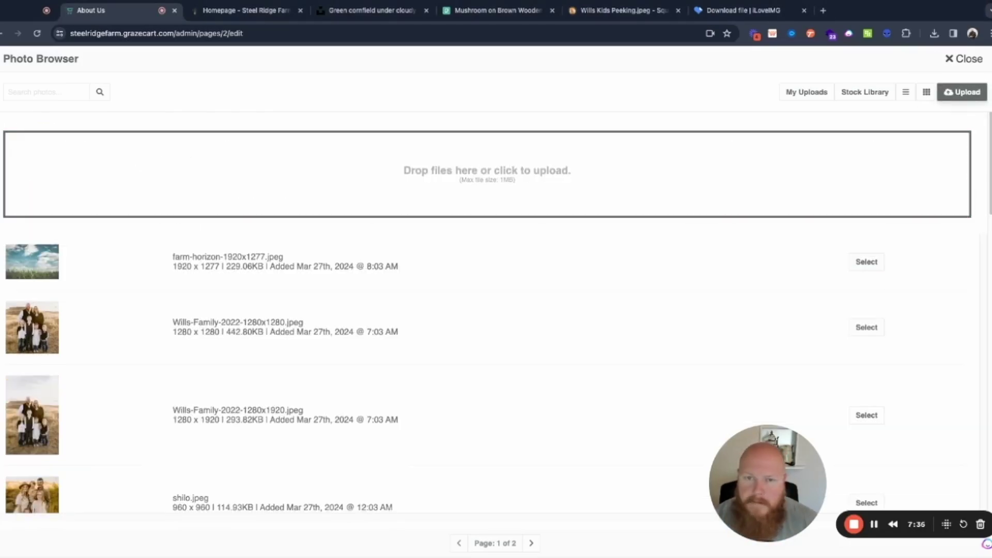
left_click_drag(235, 196, 239, 217)
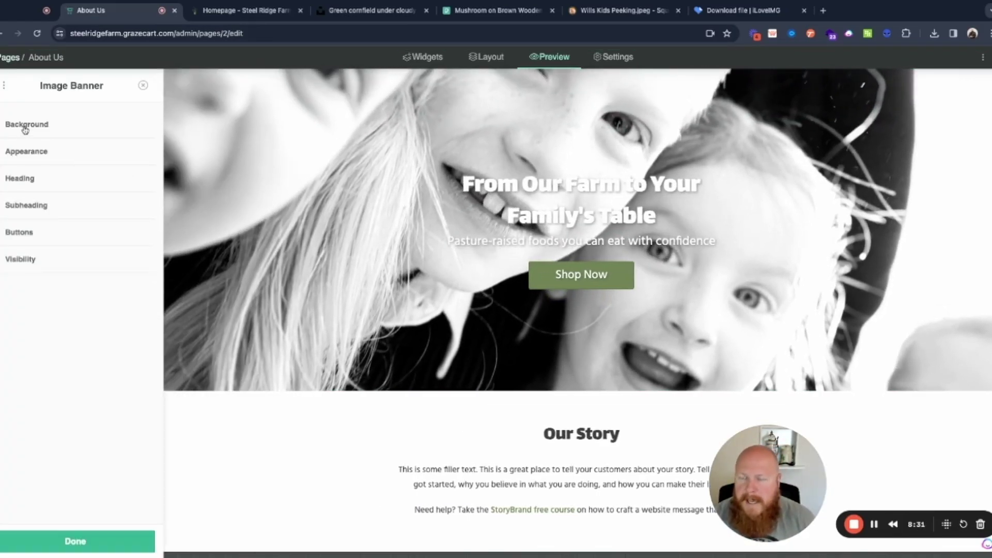
Upload the darkened version of the kids photo and select it as the About Us banner's background
left_click(25, 127)
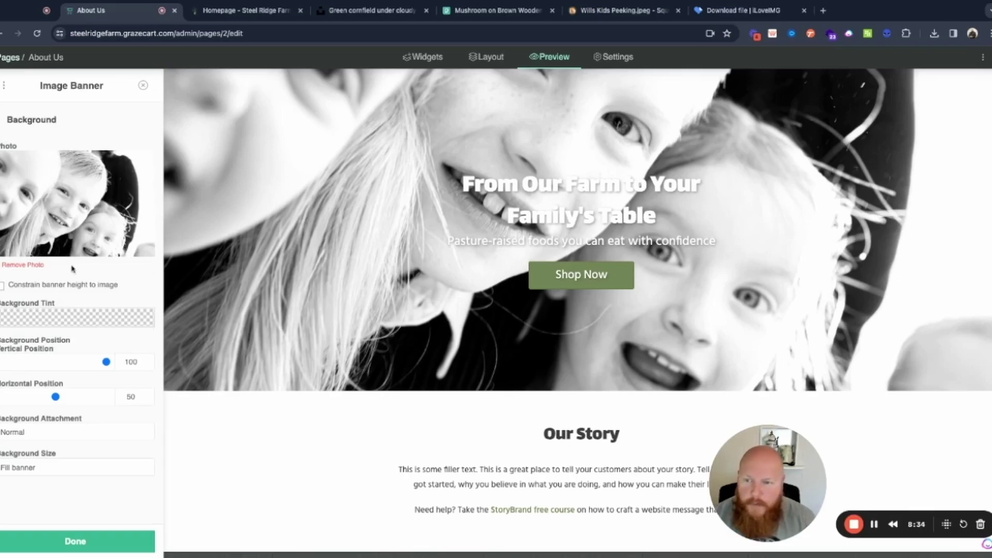
left_click(54, 240)
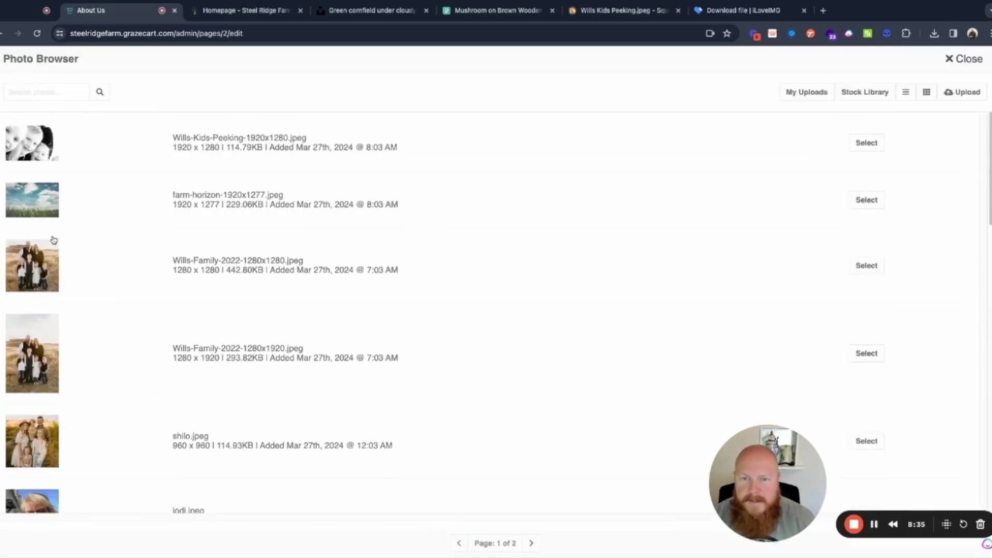
left_click(956, 98)
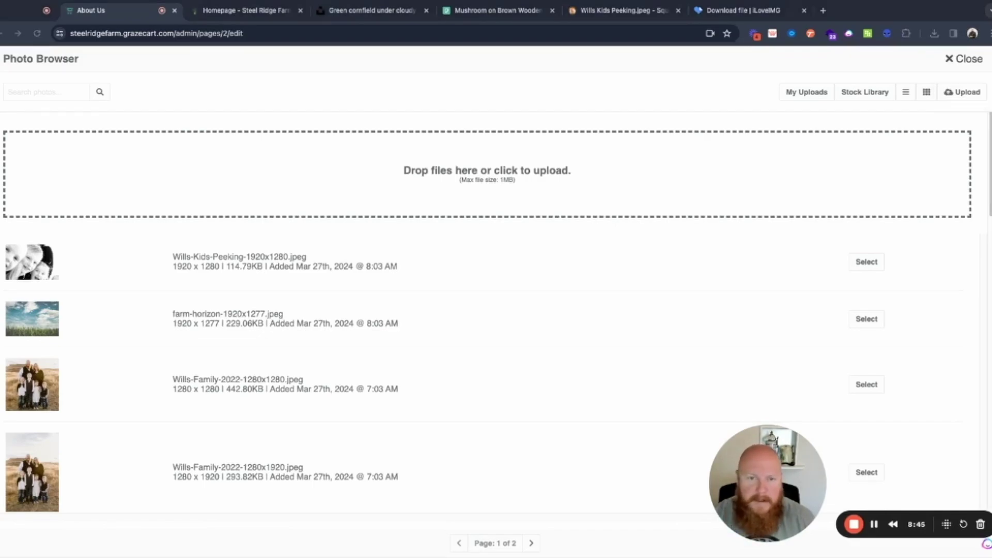
key("Return")
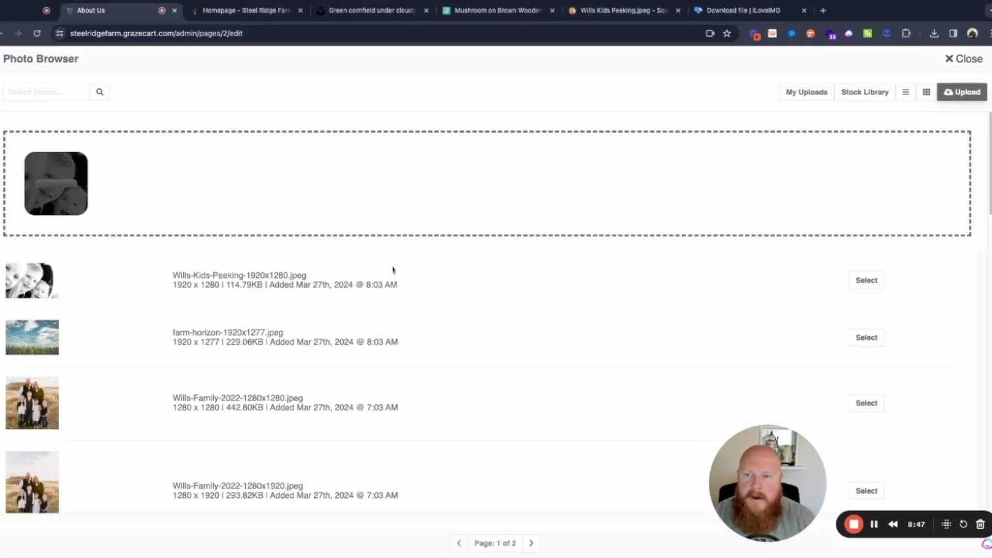
left_click(867, 143)
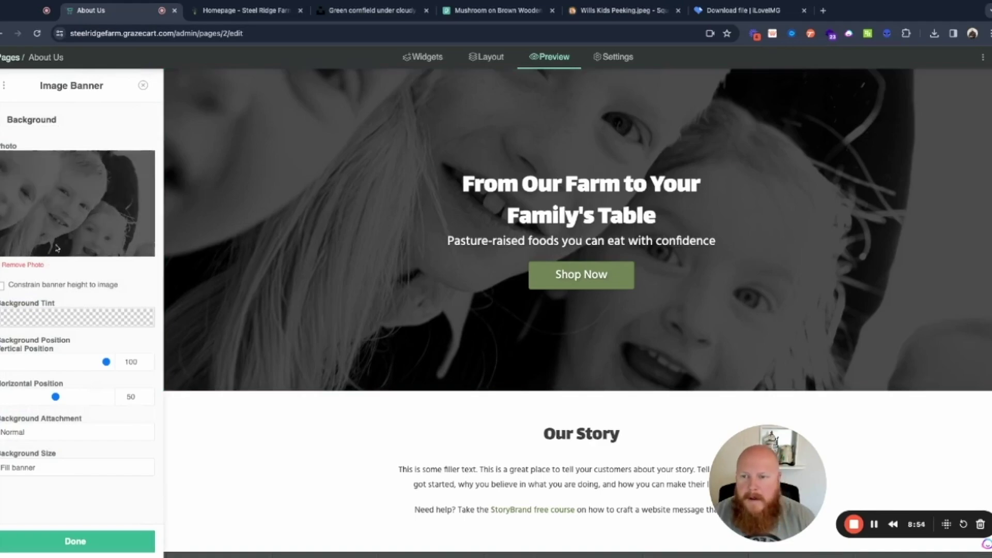
Hide the About Us banner's primary call-to-action button and save the banner
left_click(3, 121)
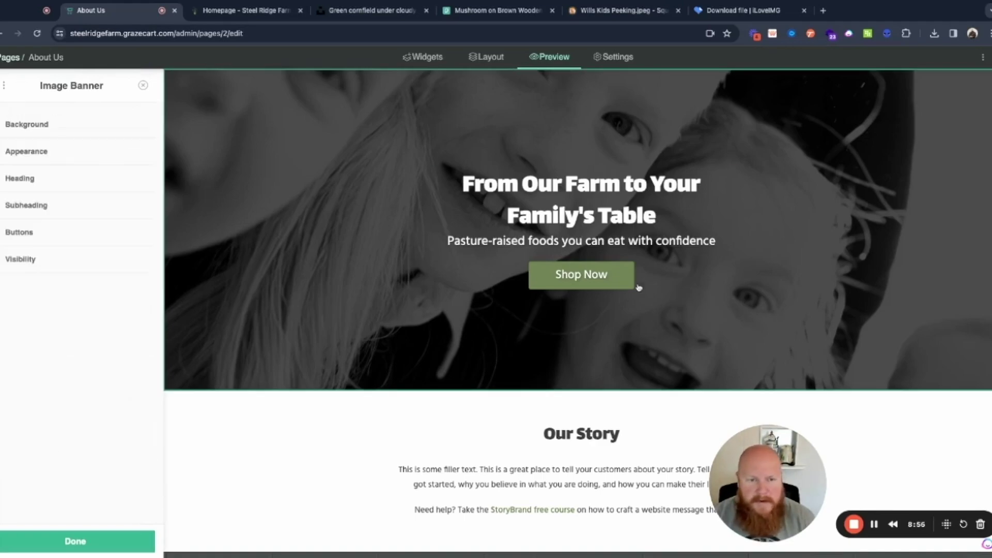
left_click(24, 235)
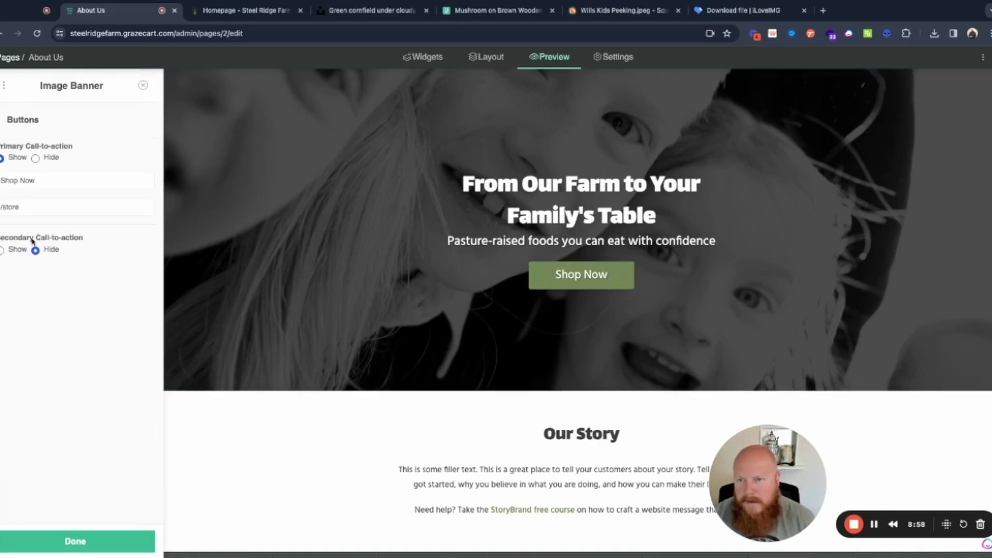
left_click(35, 158)
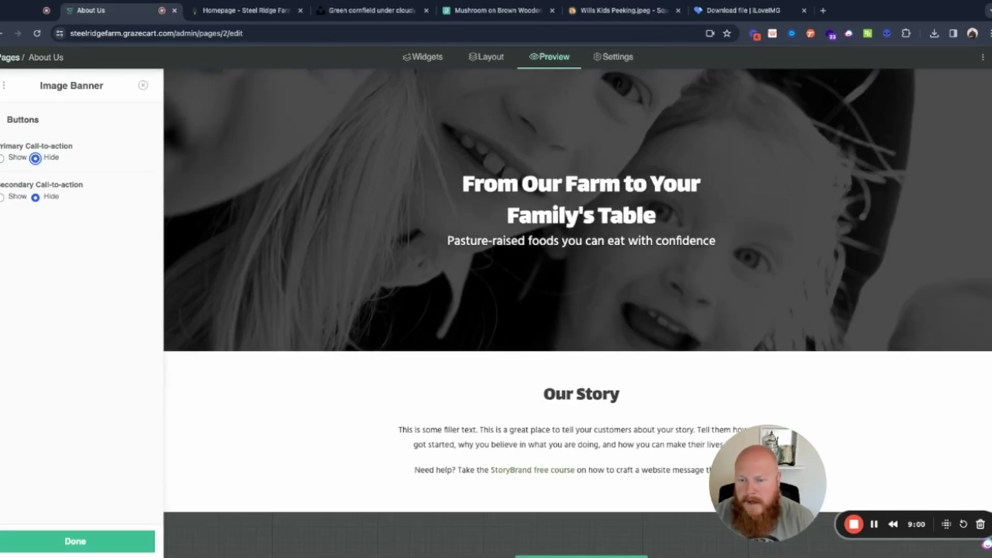
left_click(75, 542)
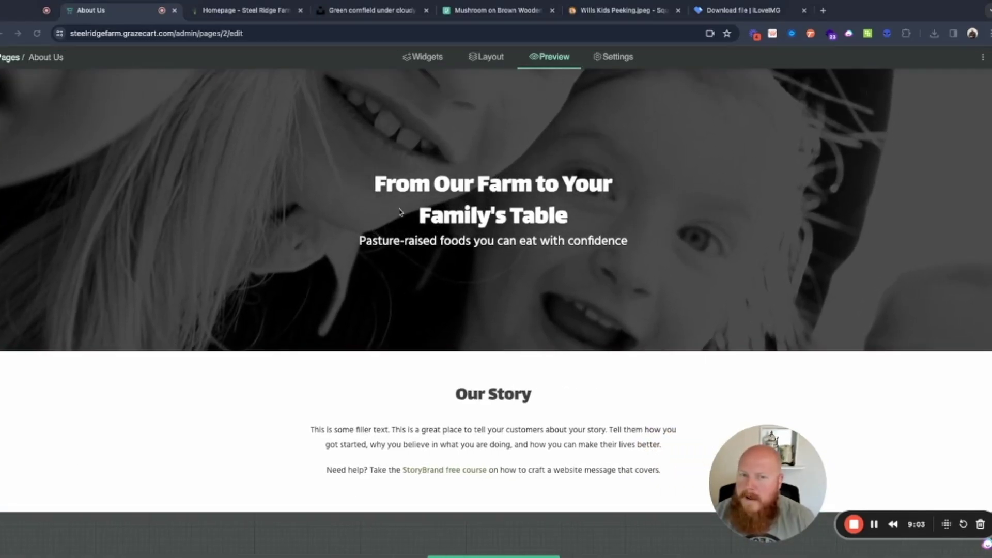
Set the About Us banner heading to "Family. Farming. Fun." and the subheading to "Locally grown foods you can eat with confidence"
double_click(522, 191)
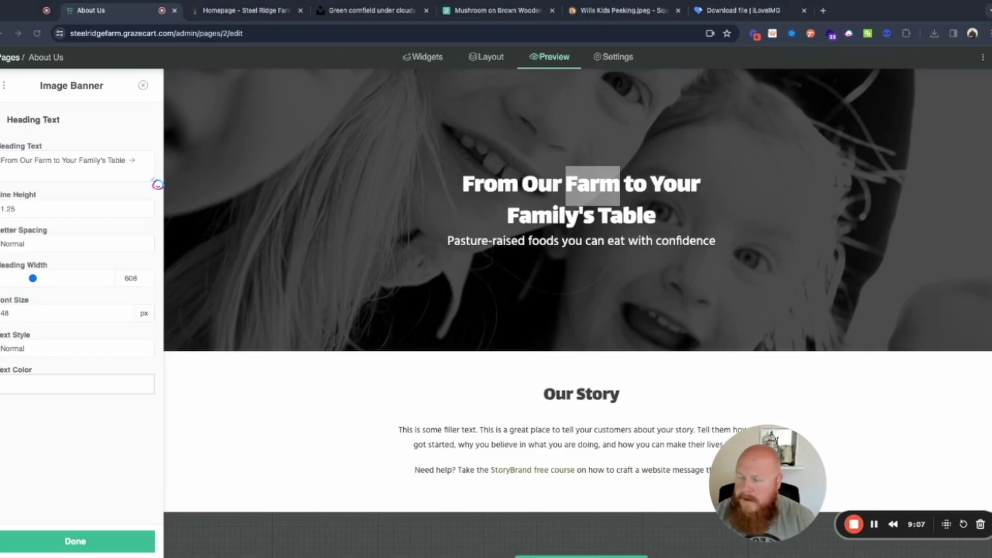
triple_click(94, 165)
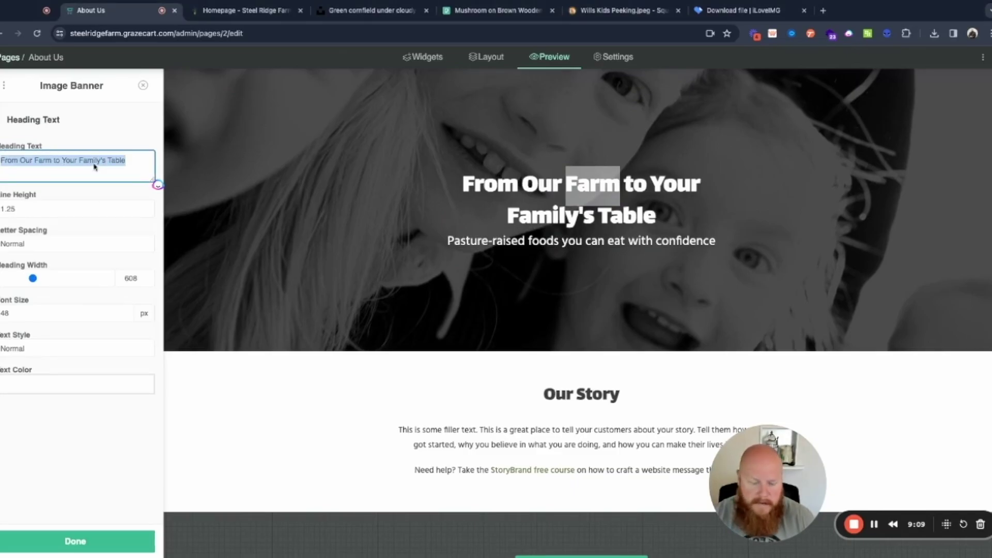
type("Family. Farming. Fun.")
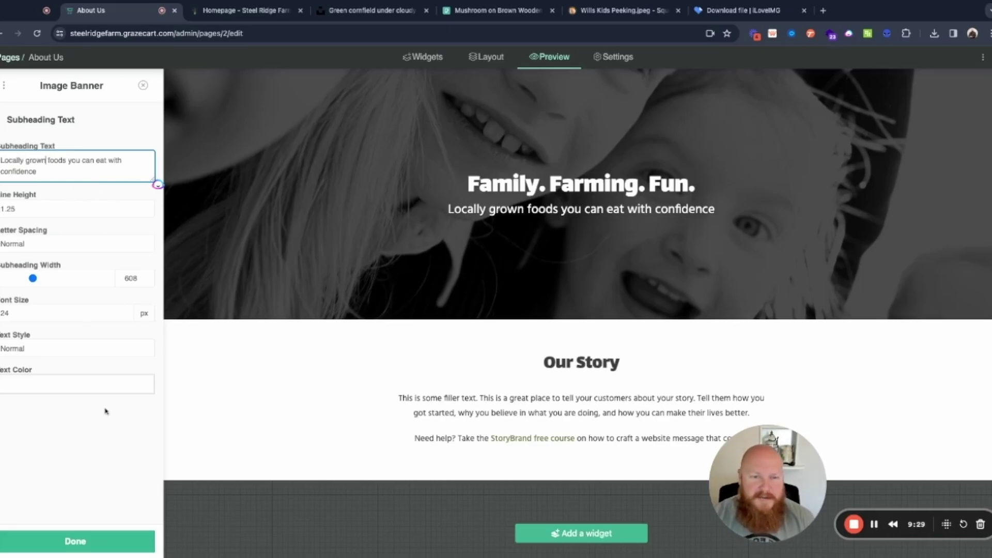
left_click(77, 535)
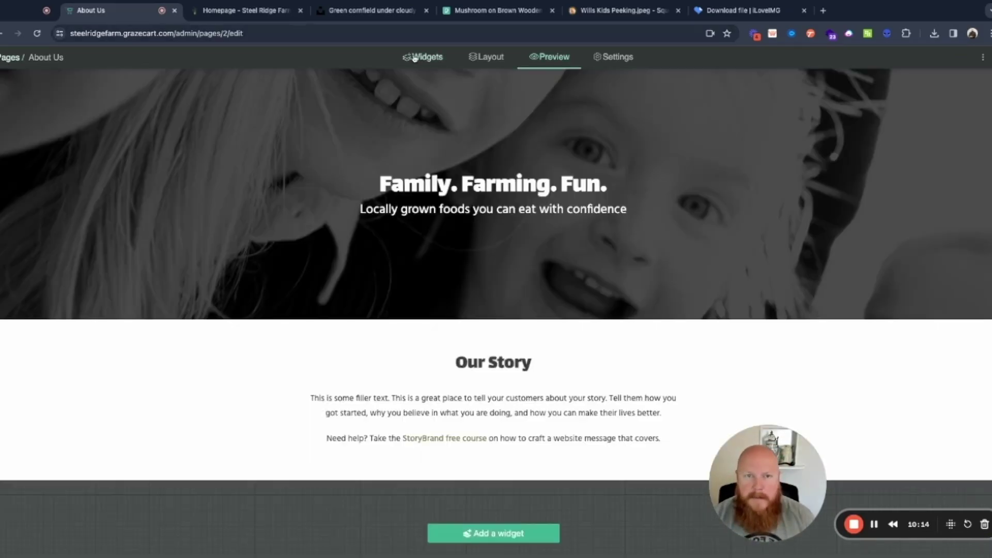
Delete the Our Story text widget from the About Us page and add a Styled Text widget
left_click(486, 57)
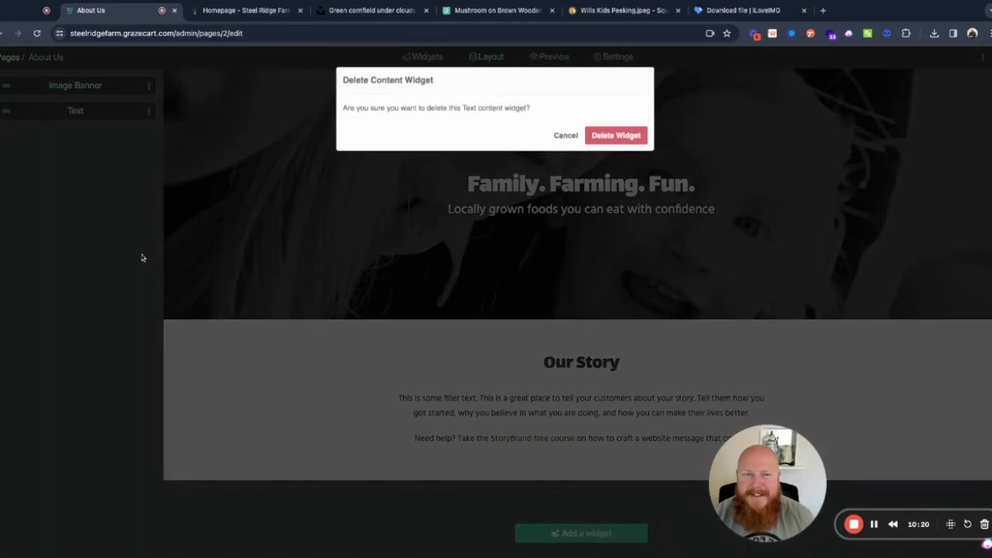
key("Return")
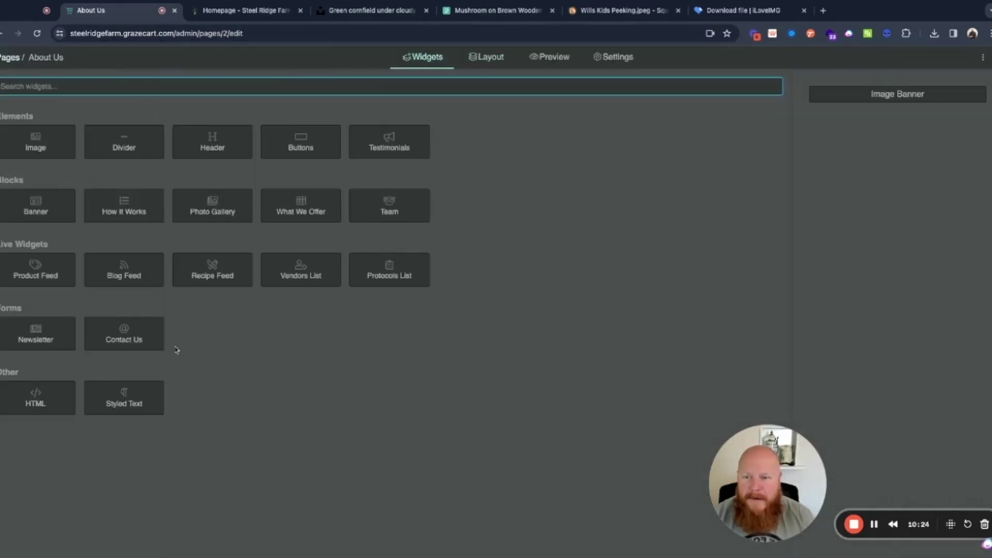
left_click(130, 408)
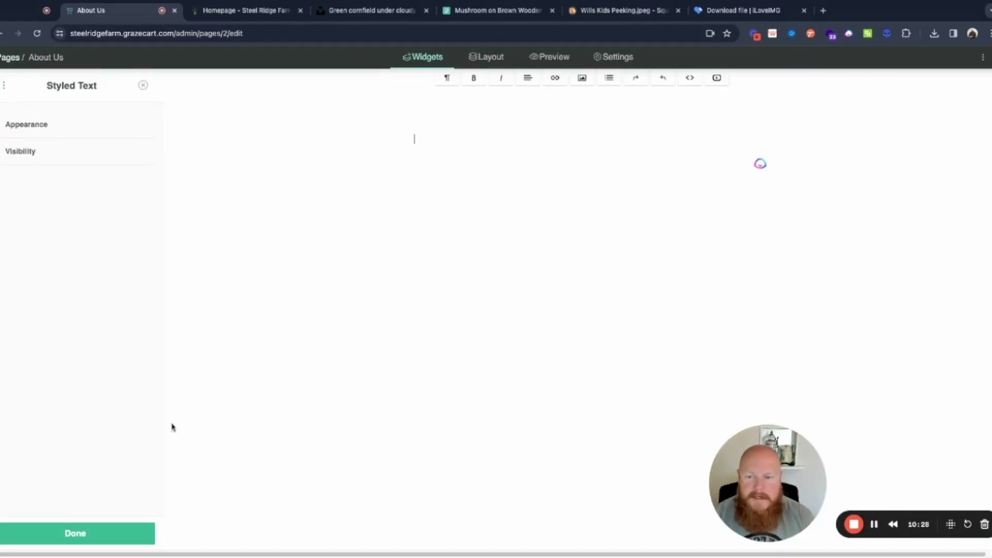
Upload the photo of the four kids and insert it into the new Styled Text widget on the About Us page
left_click(582, 78)
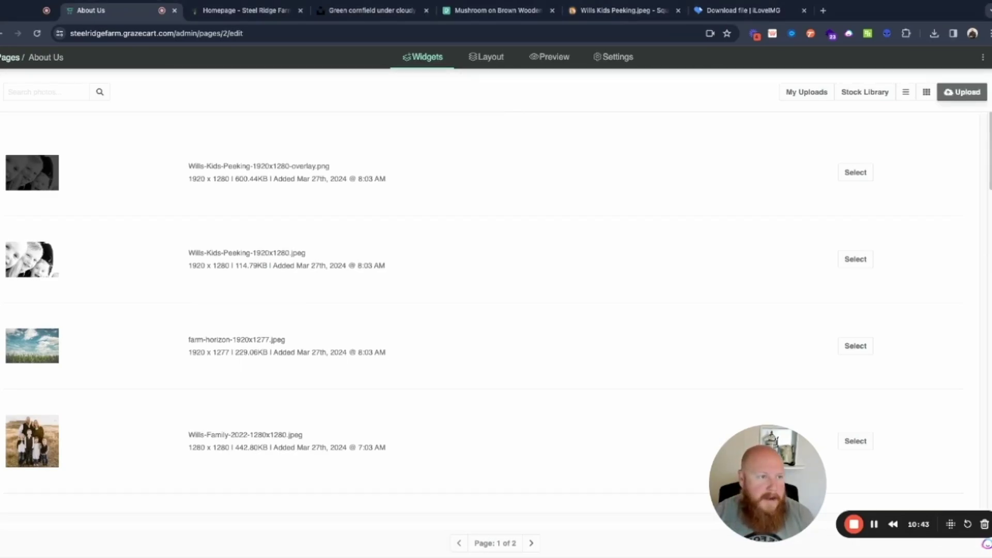
left_click(962, 92)
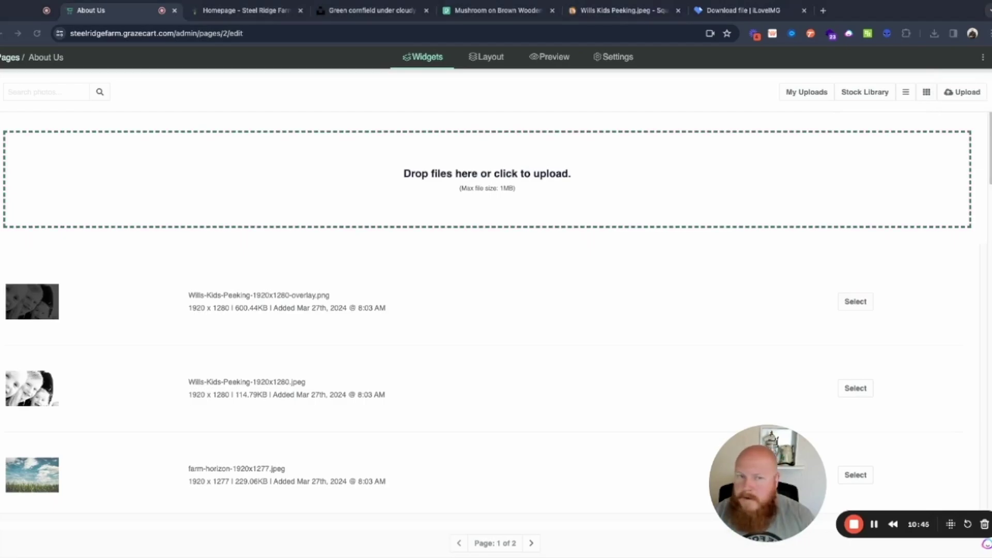
left_click_drag(991, 259, 494, 217)
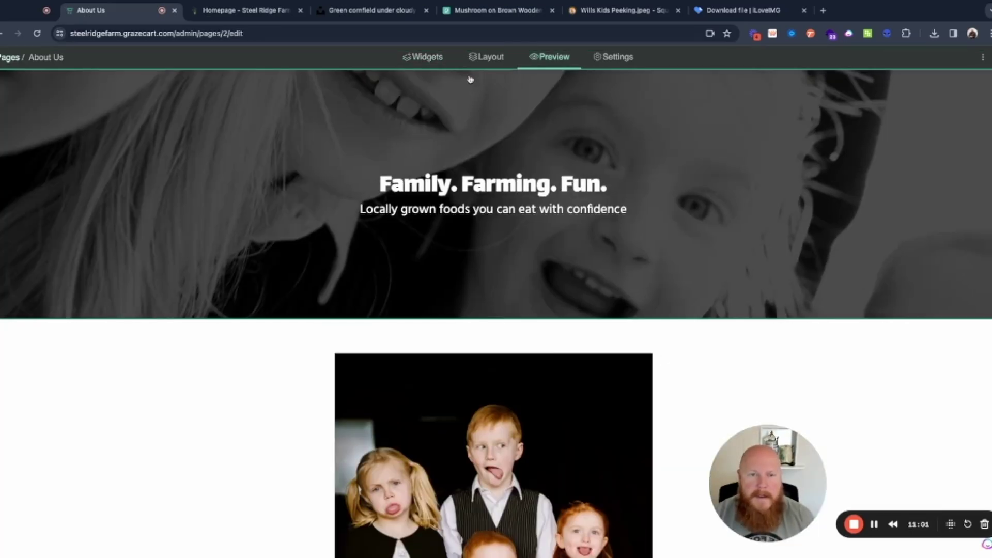
Add a second Styled Text widget below the kids photo and enter the three paragraphs about the farm's values, adventures and invitation
left_click(427, 58)
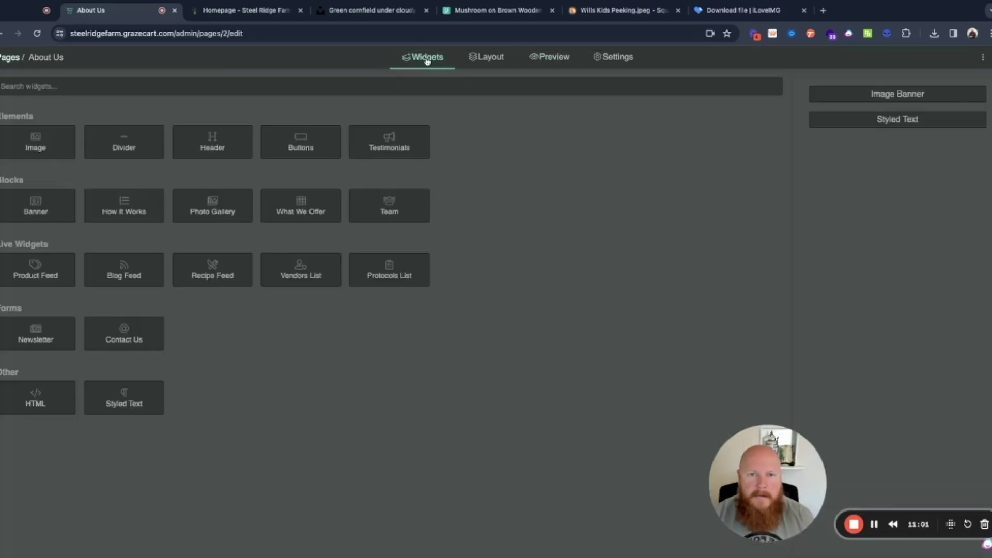
left_click(147, 406)
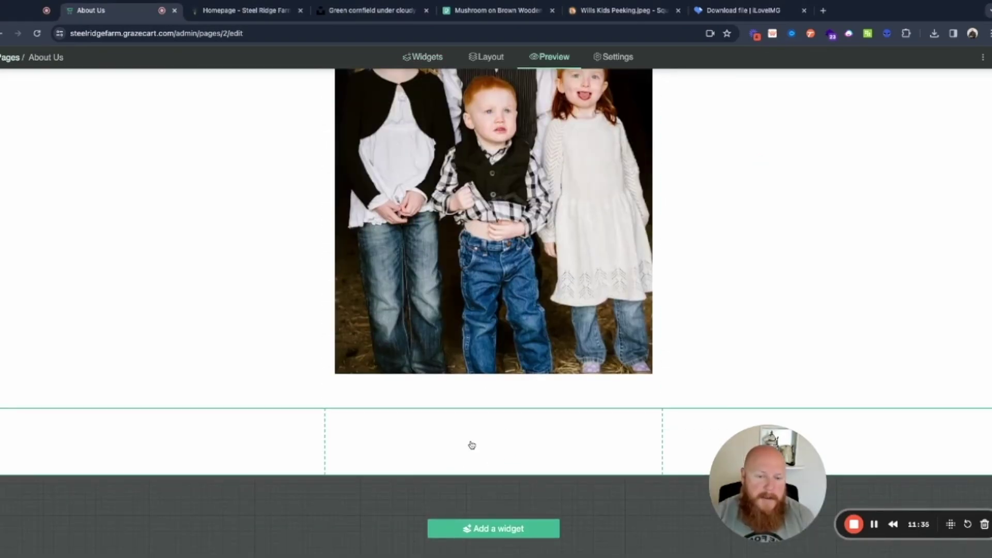
scroll(472, 357, "down", 1)
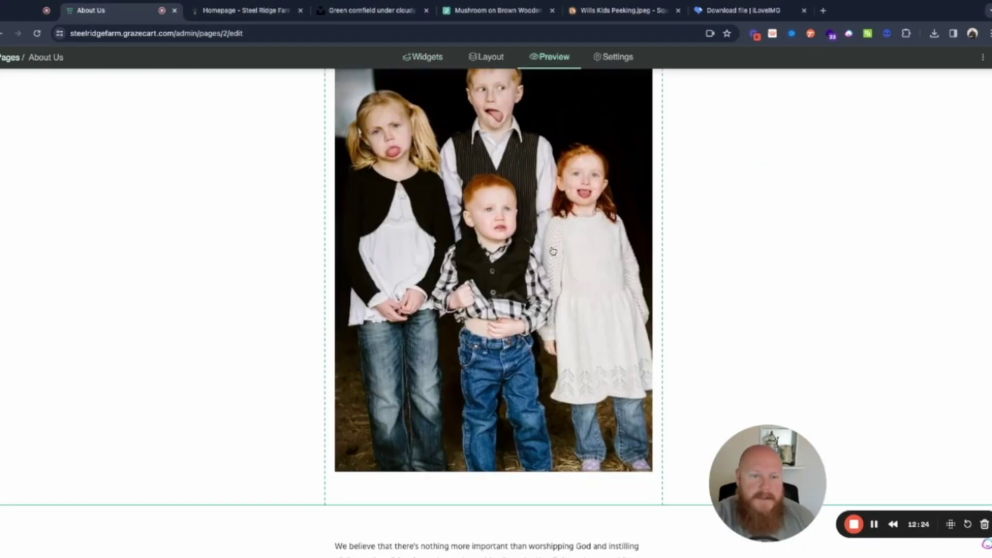
Examine how the kids photo and the story text are laid out on the About Us page
scroll(545, 250, "up", 2)
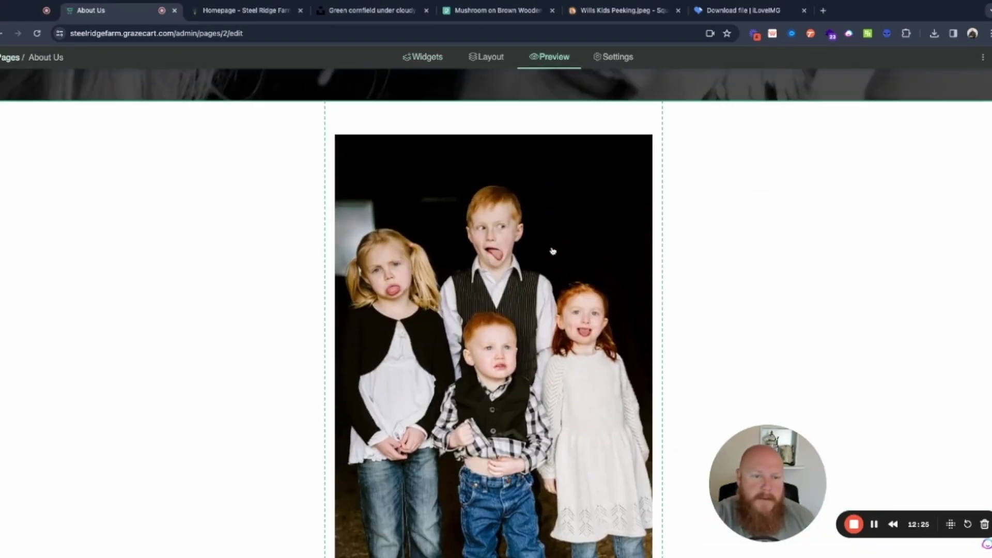
scroll(545, 250, "down", 4)
scroll(544, 250, "down", 4)
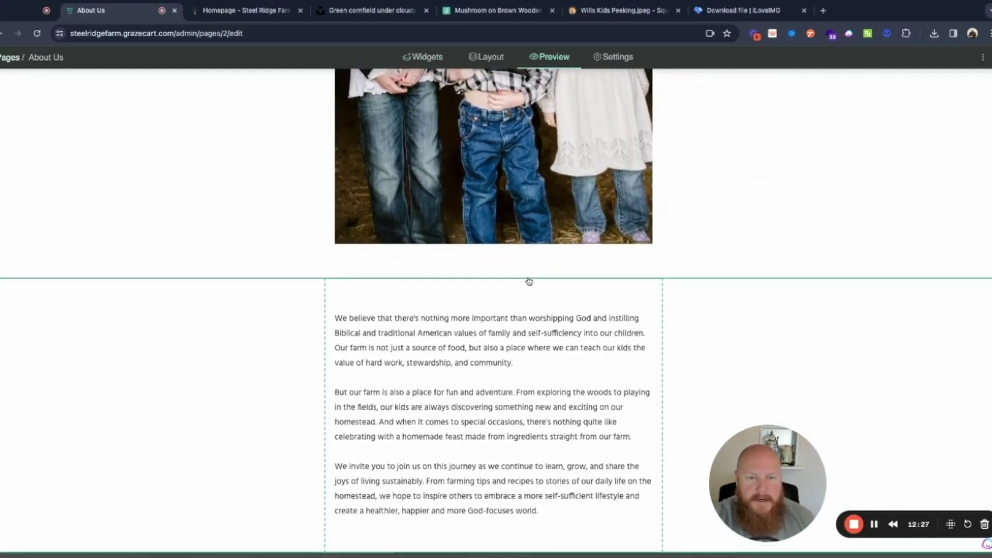
scroll(527, 281, "up", 3)
scroll(529, 281, "down", 1)
scroll(529, 281, "down", 1)
scroll(528, 281, "up", 3)
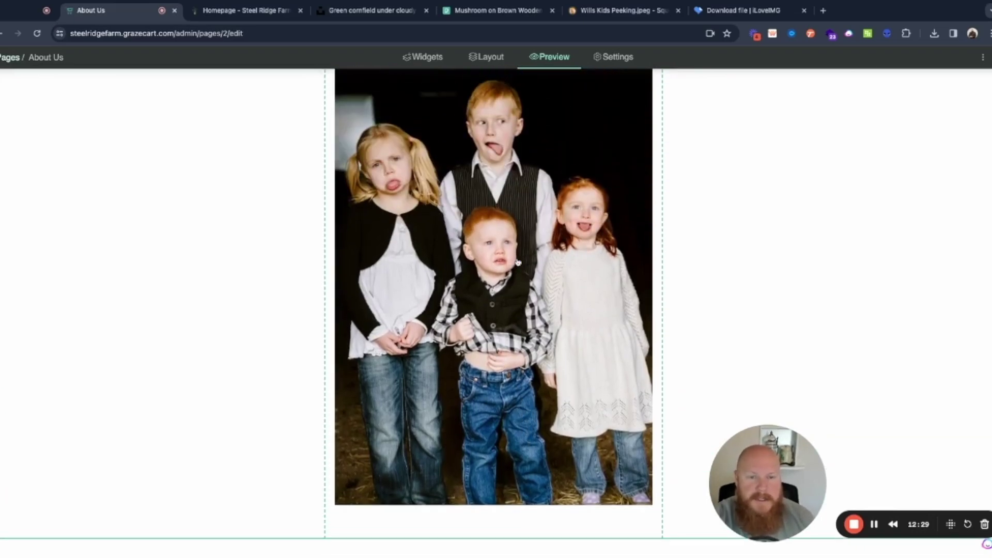
scroll(490, 269, "down", 1)
scroll(449, 262, "up", 2)
Set the kids photo widget's columns to Half and finish editing it
left_click(448, 308)
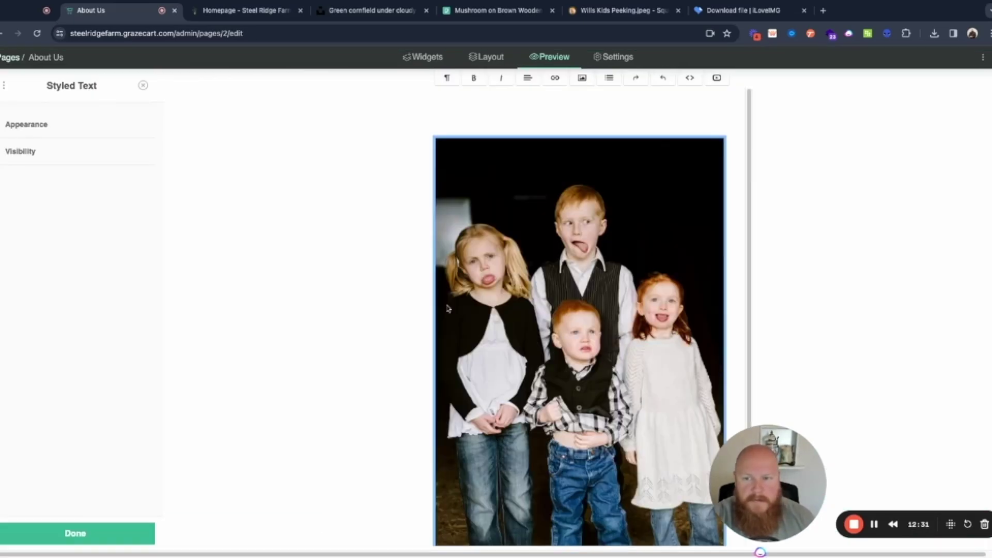
left_click(4, 123)
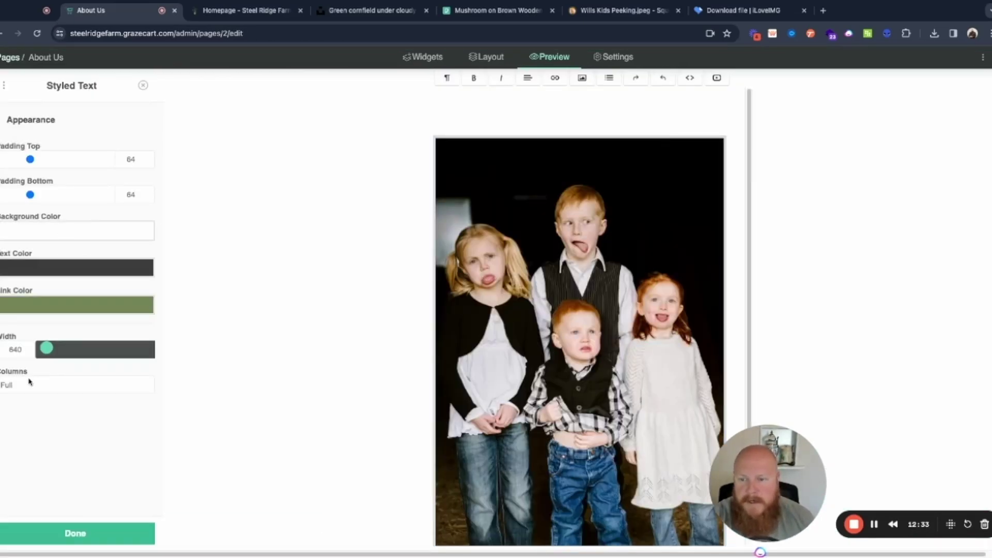
left_click(27, 386)
left_click(27, 398)
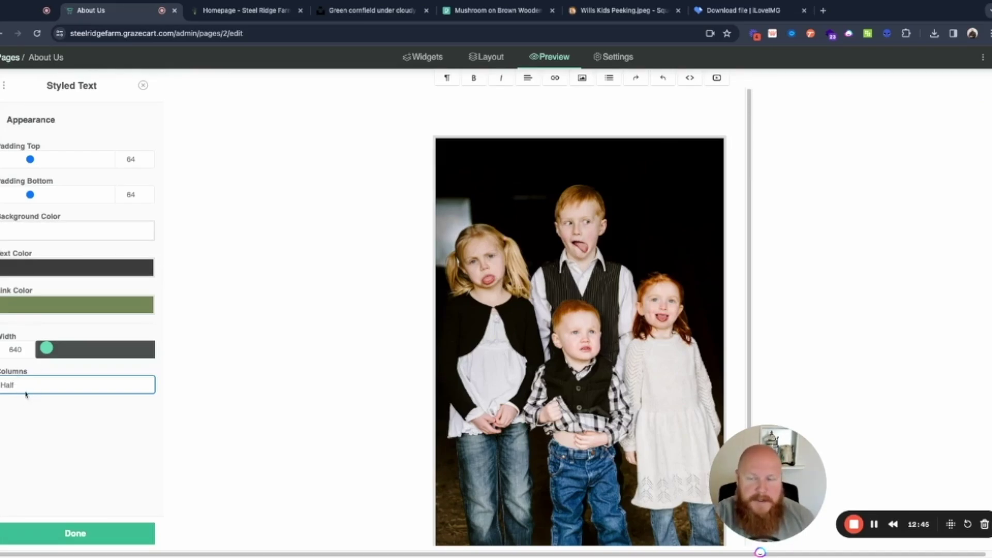
left_click(87, 534)
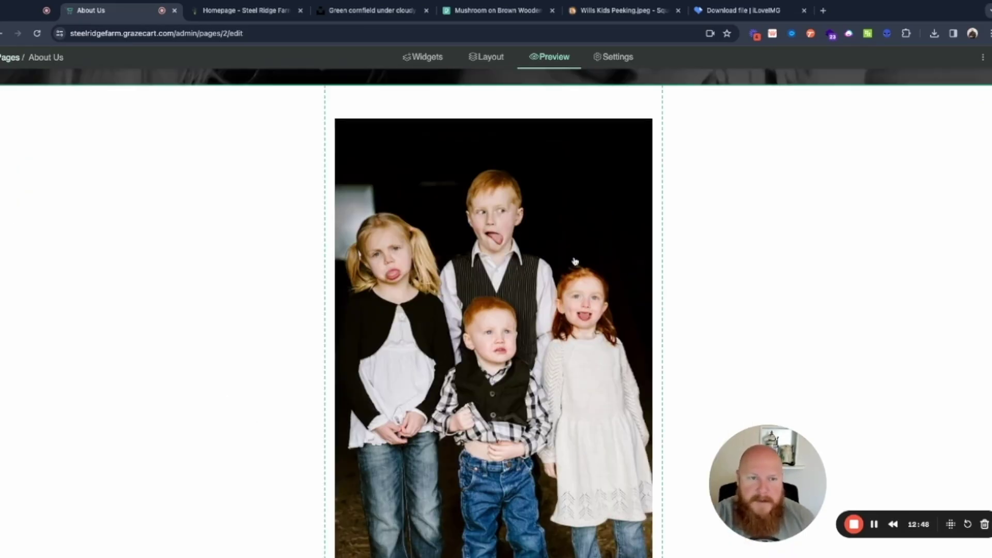
Set the story text widget's columns to Half and finish editing it
scroll(574, 262, "down", 8)
left_click(538, 285)
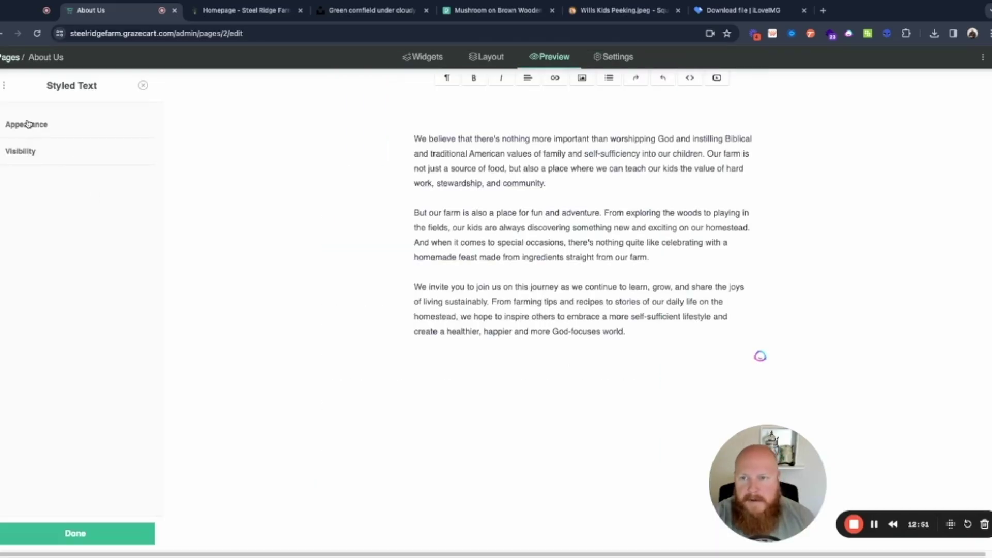
left_click(39, 389)
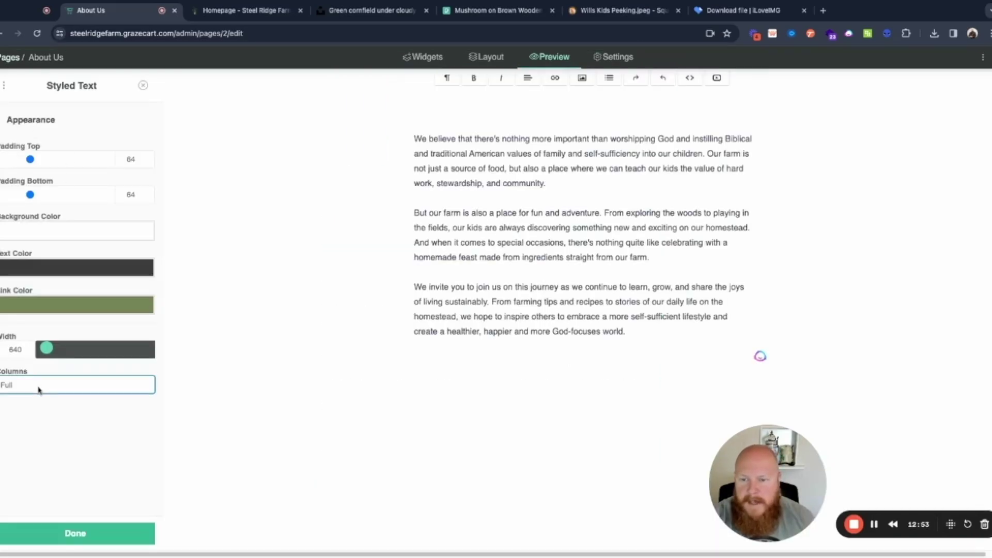
left_click(86, 535)
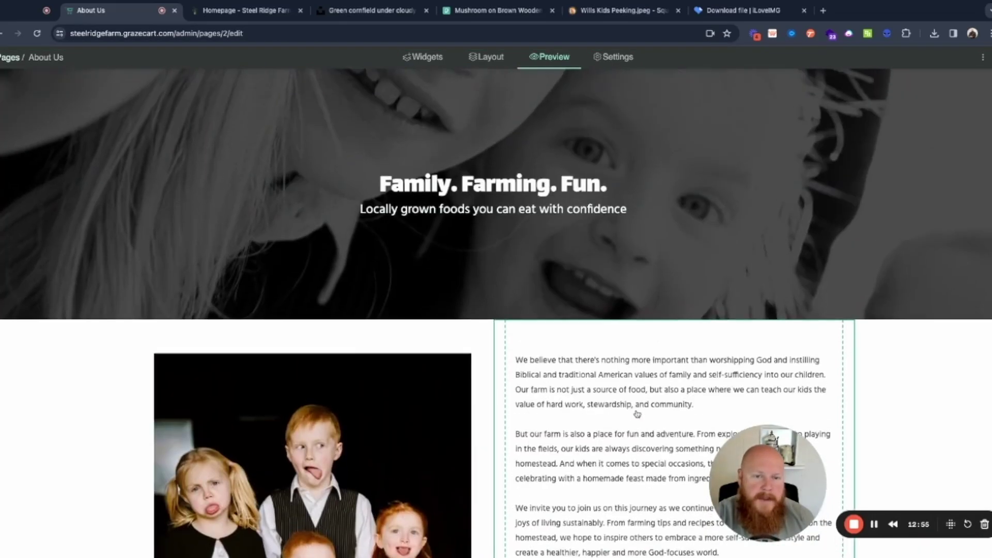
Add the Philippians 4:19 verse in bold below the story paragraphs and review the About Us page
scroll(637, 414, "down", 3)
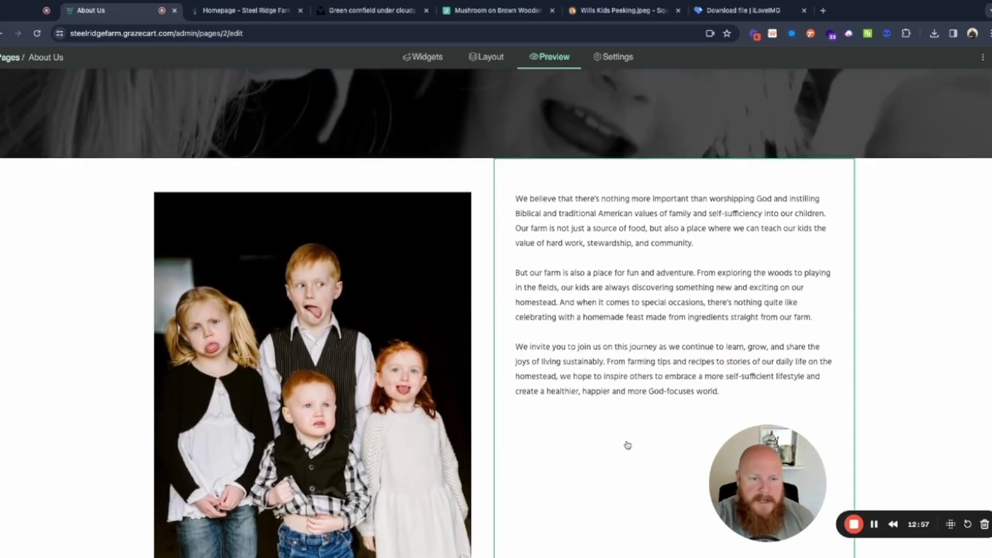
scroll(627, 445, "down", 4)
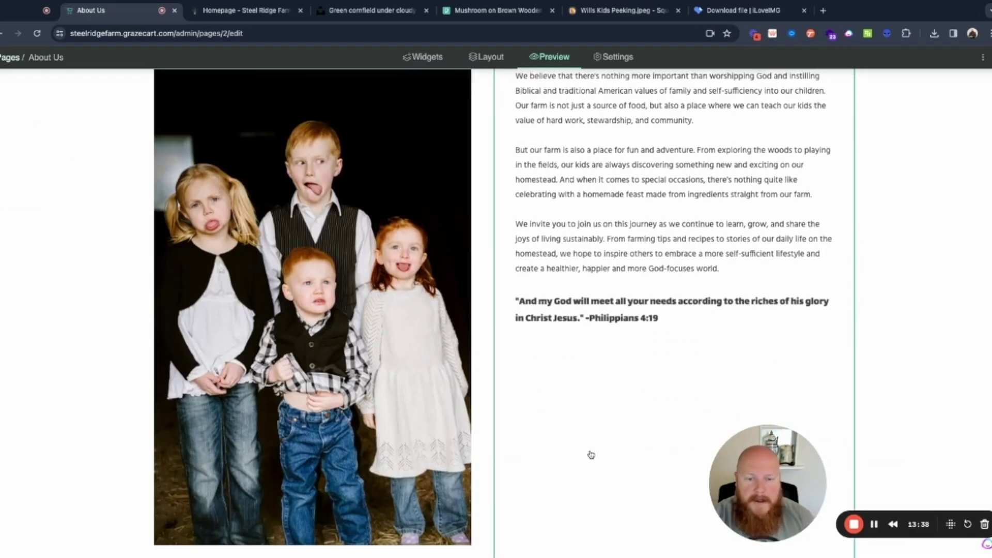
scroll(590, 456, "down", 2)
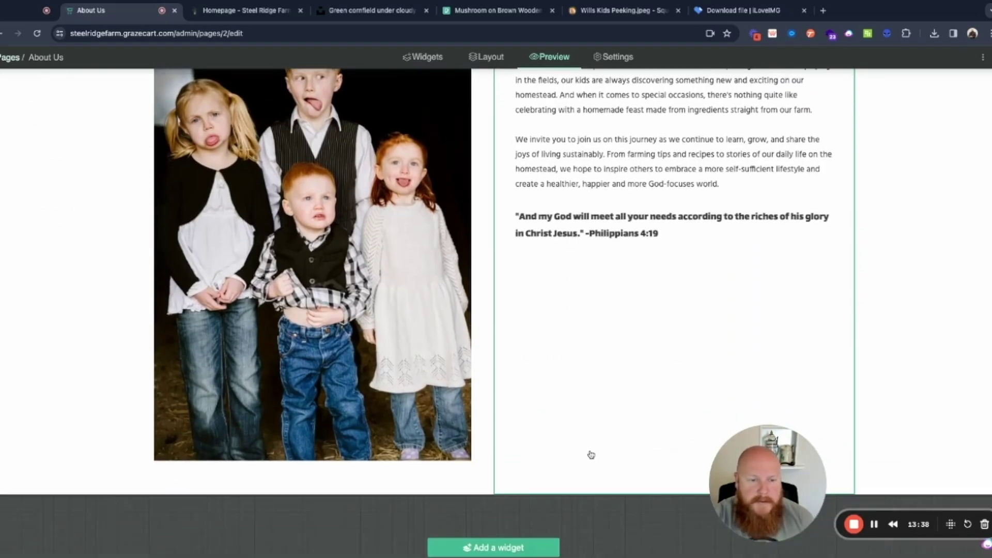
scroll(591, 455, "up", 7)
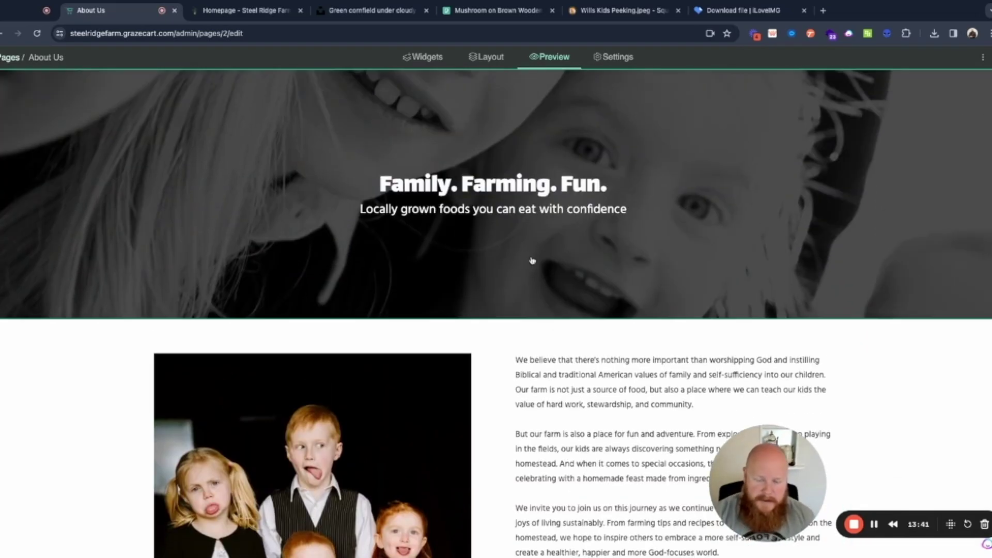
On the Store Landing Page, set How It Works step 3's message to "Gather the family and enjoy your new source of premium farm-fresh products!"
left_click(7, 58)
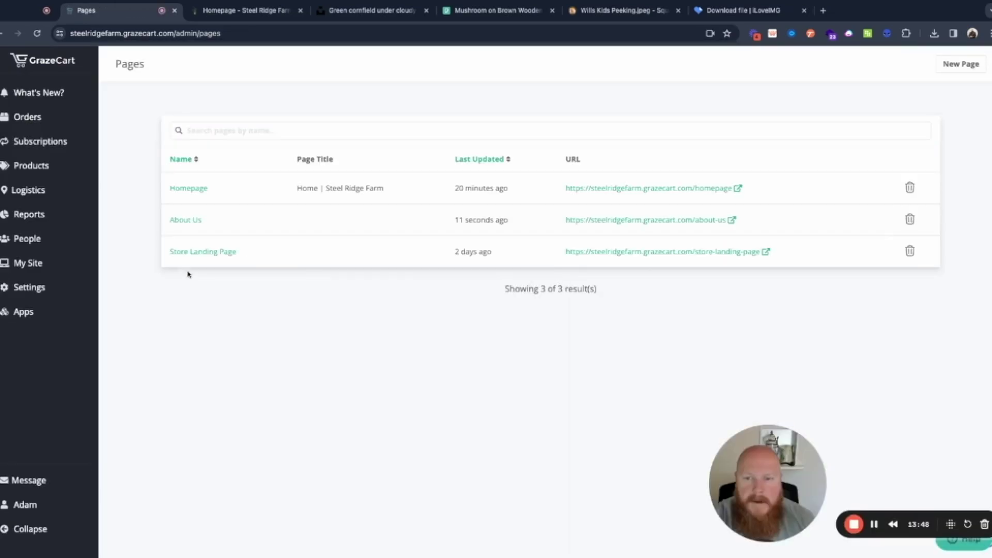
left_click(201, 257)
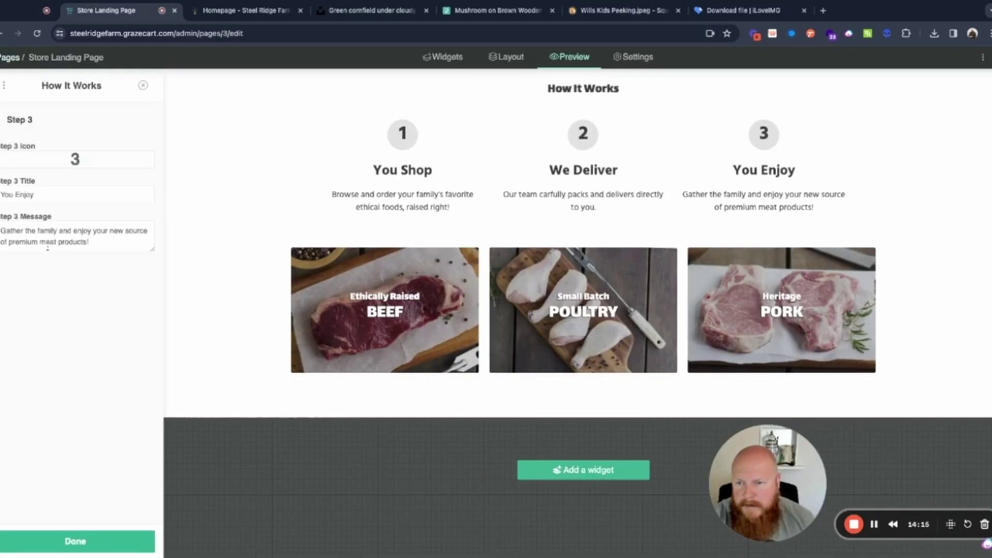
left_click(86, 242)
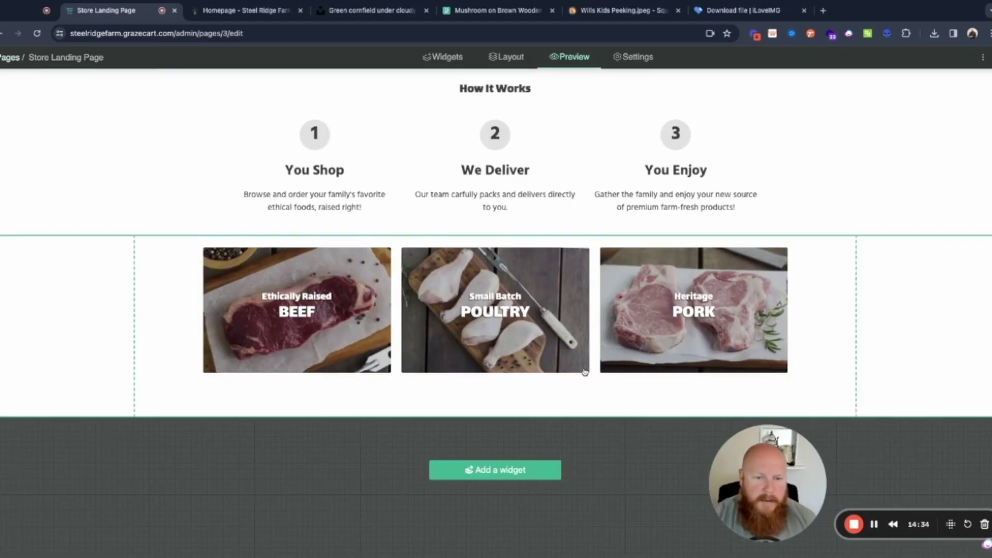
Replace the beef tile's photo with organic-micorgreens-750x500.jpeg, matching the homepage's microgreens offering
left_click(376, 317)
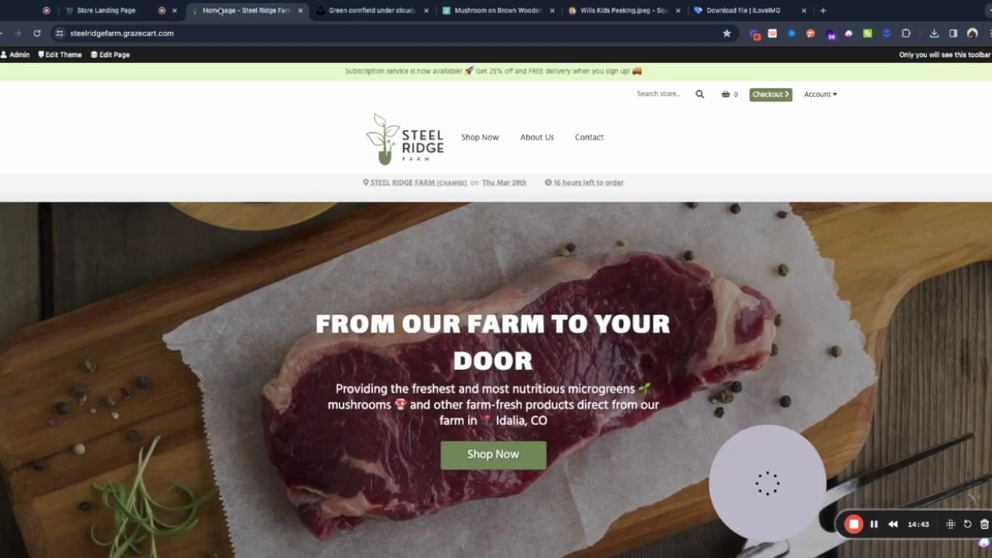
scroll(321, 239, "down", 8)
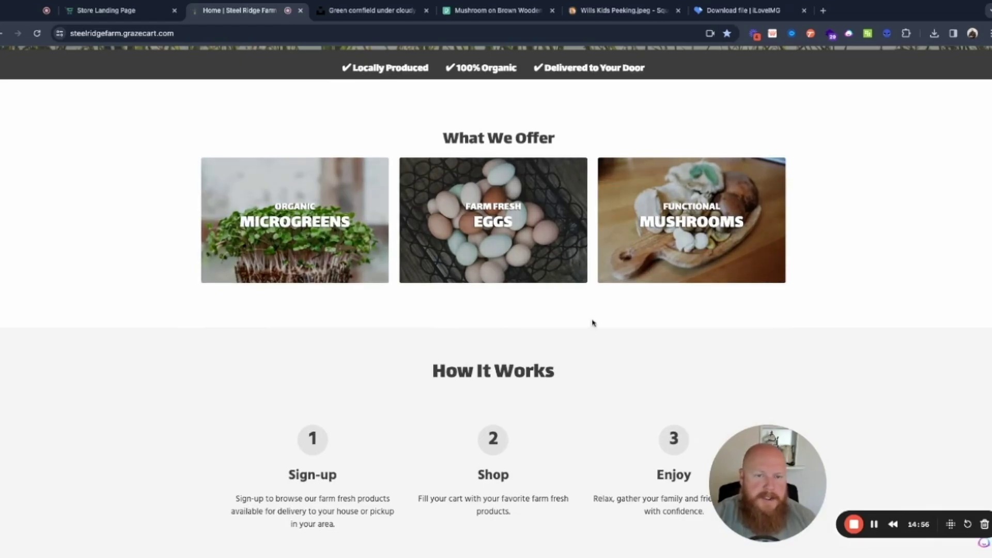
left_click(130, 18)
left_click(114, 242)
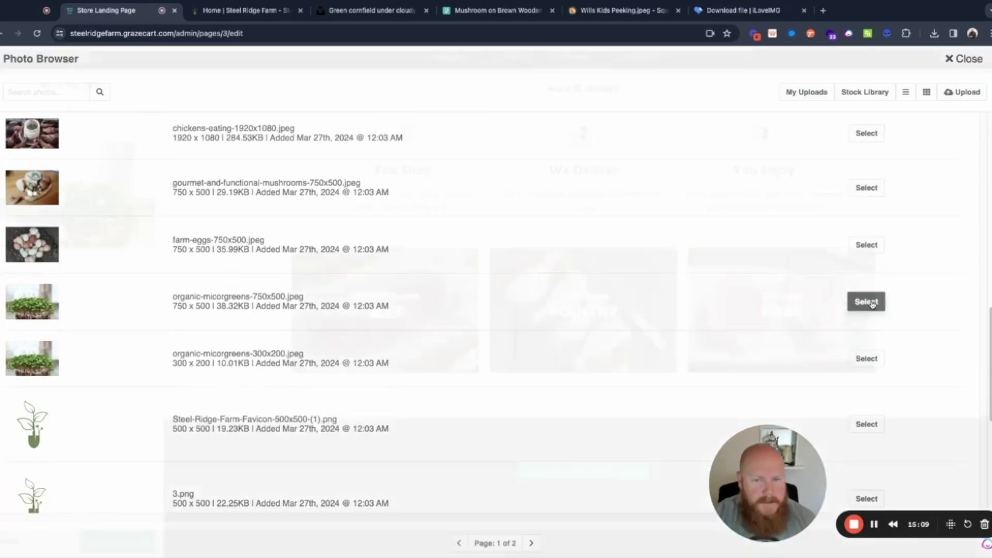
left_click(863, 299)
Set the microgreens photo tile's subcaption to "Organic" and its main caption to "MICROGREENS", following the homepage's wording
left_click(226, 11)
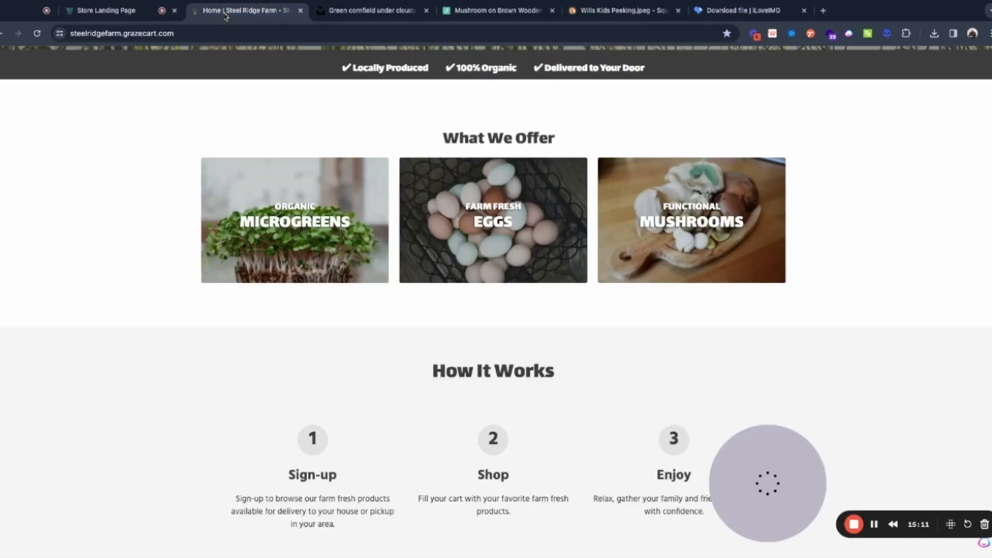
left_click(106, 10)
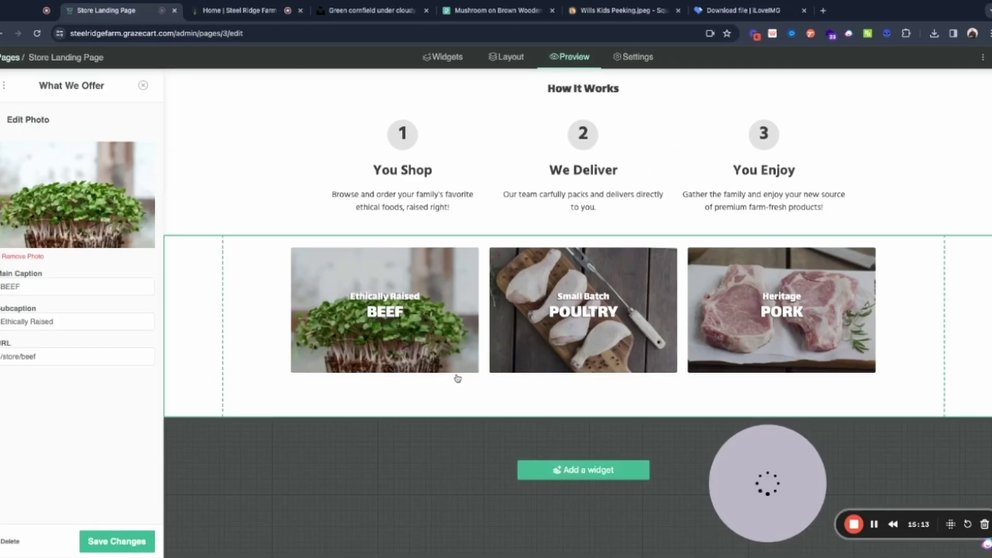
triple_click(100, 326)
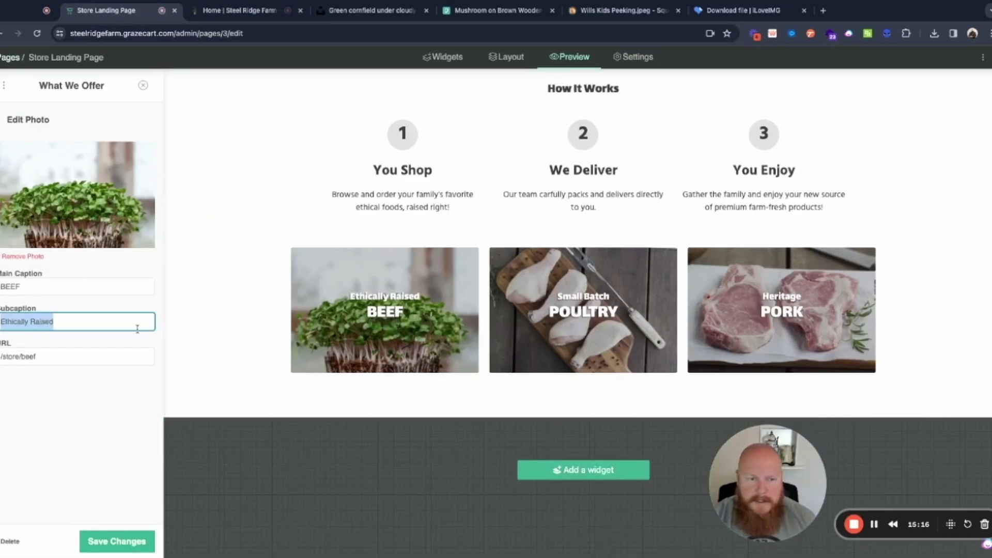
type("Organic")
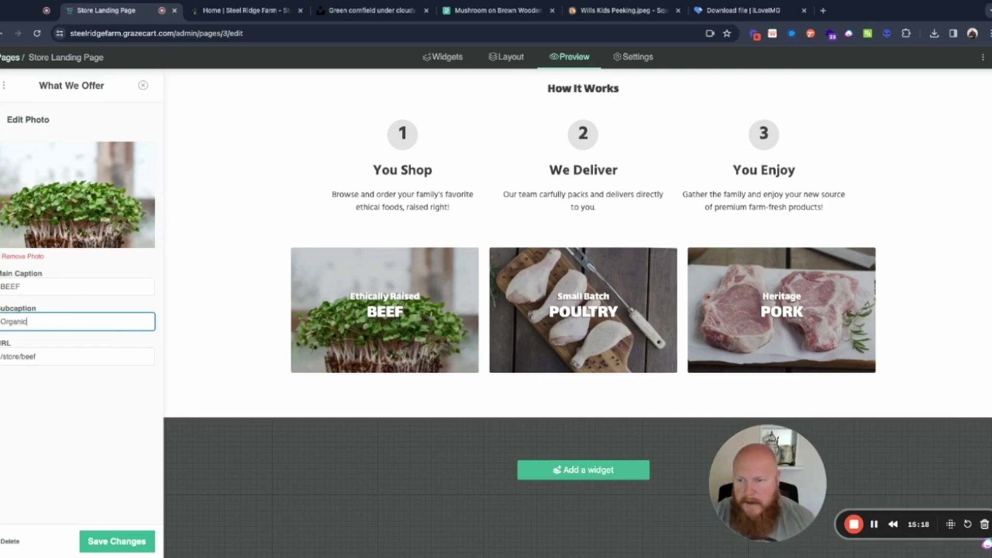
triple_click(105, 287)
type("MICROG")
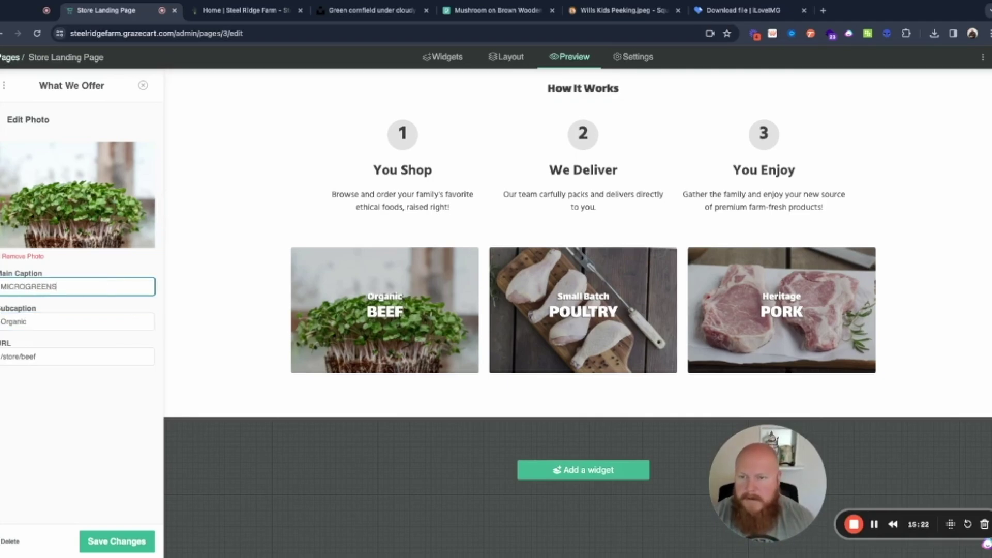
type("REENS")
Copy the homepage microgreens link into the microgreens tile's URL, shorten it to the /store/microgreens path, and save the tile
left_click(119, 357)
left_click(239, 10)
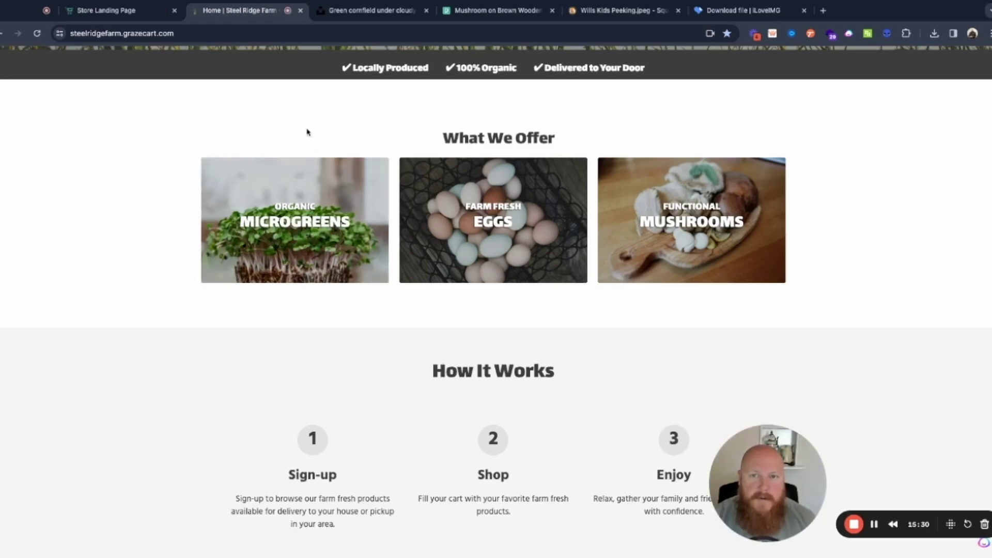
triple_click(312, 218)
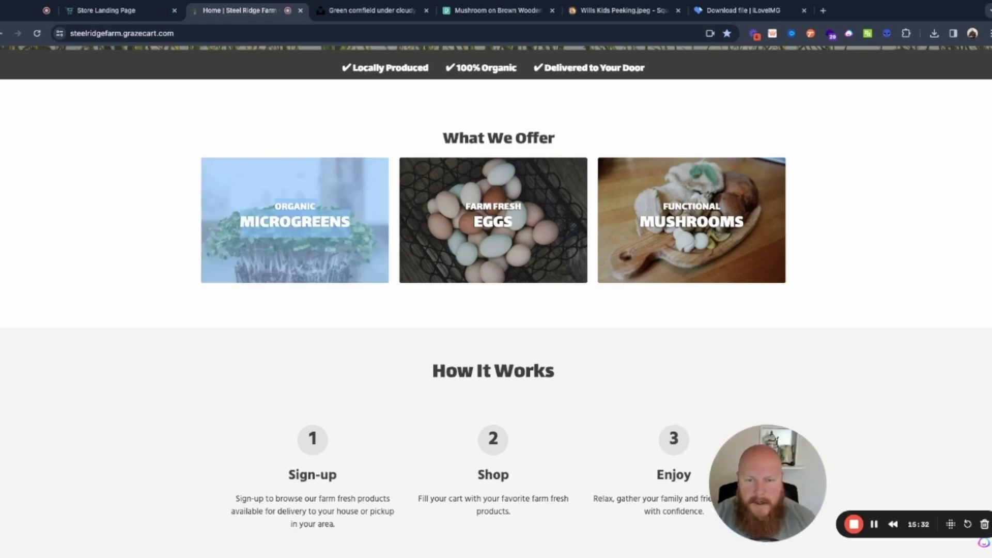
left_click(316, 318)
left_click(105, 11)
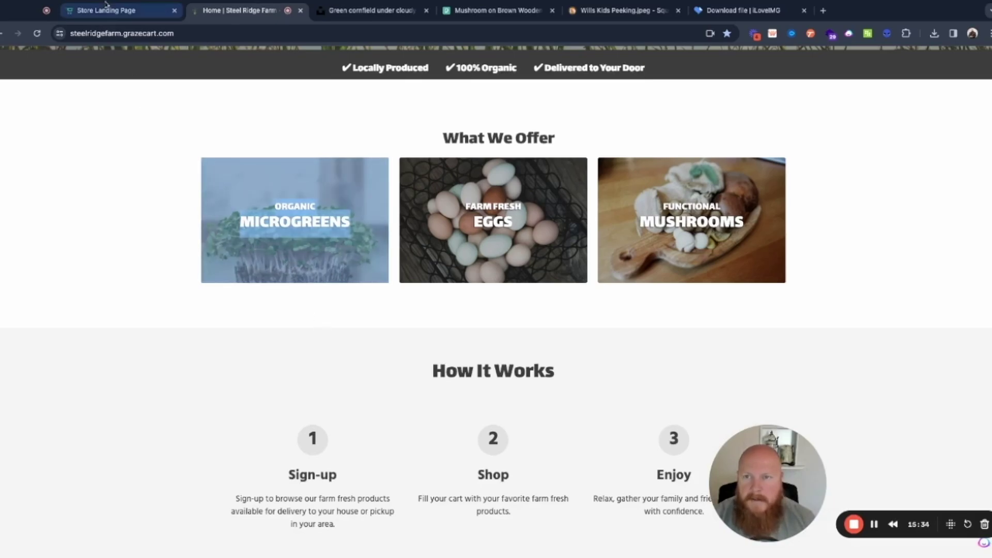
left_click_drag(17, 356, 41, 356)
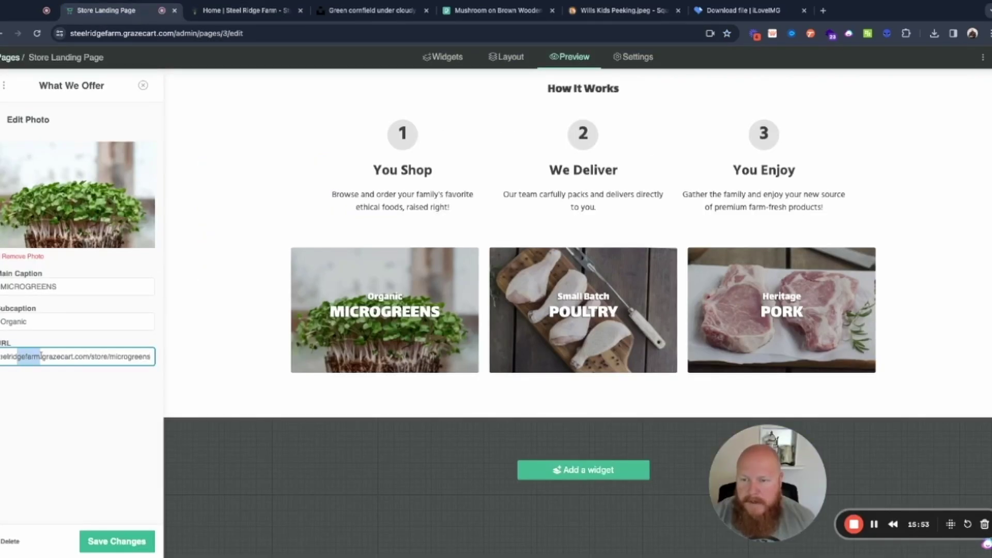
left_click(89, 357)
key("shift+Home")
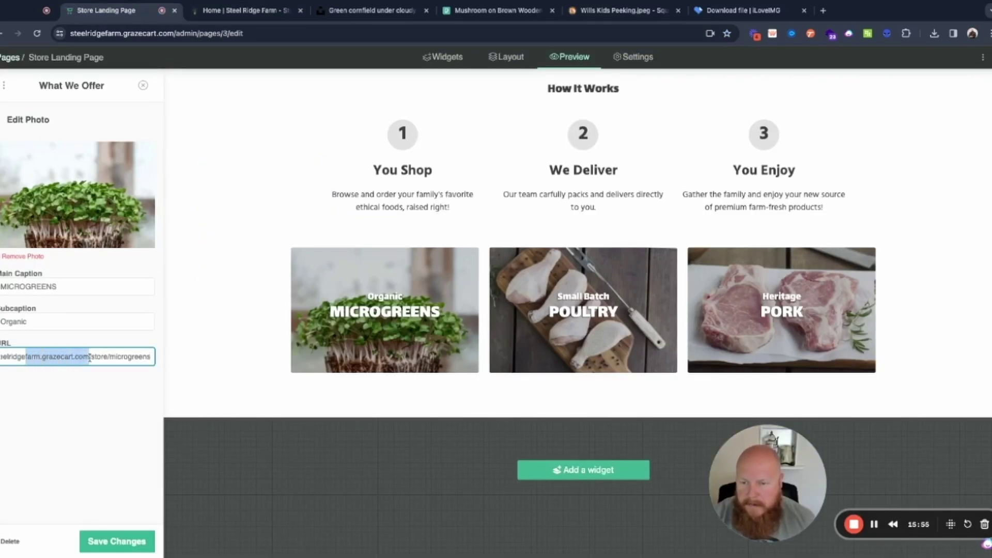
key("BackSpace")
left_click(116, 541)
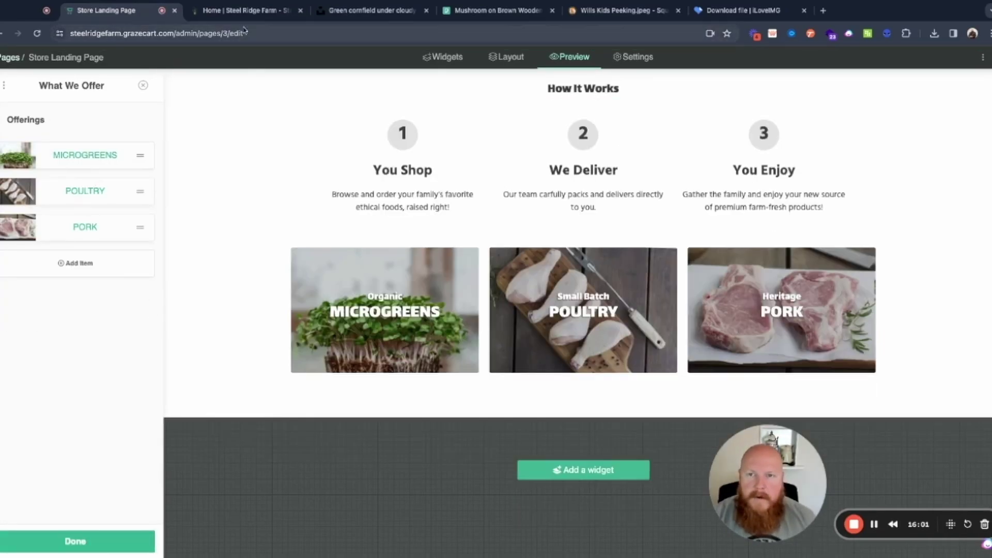
Replace the poultry tile's photo with the uploaded photo of eggs in a wire basket, matching the homepage's eggs offering
left_click(240, 10)
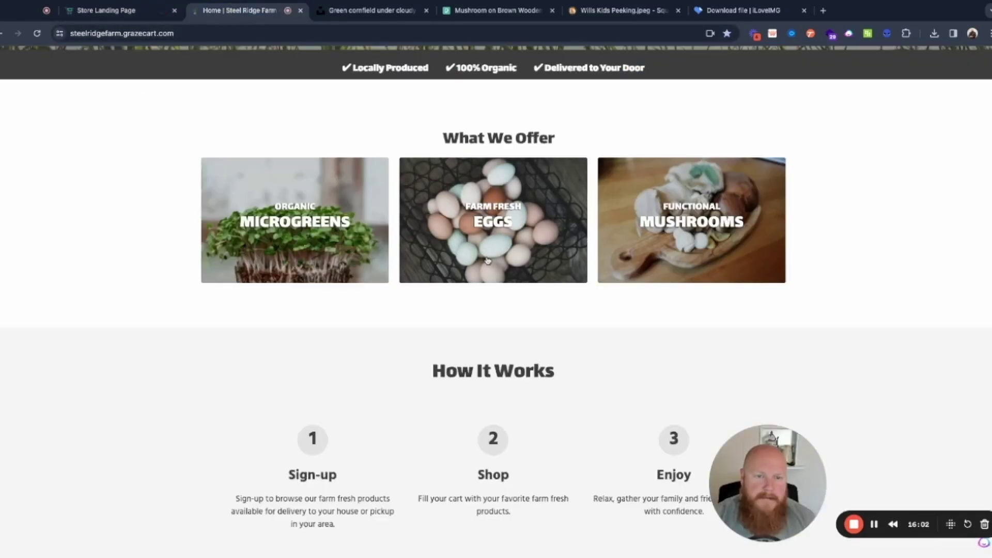
left_click(106, 11)
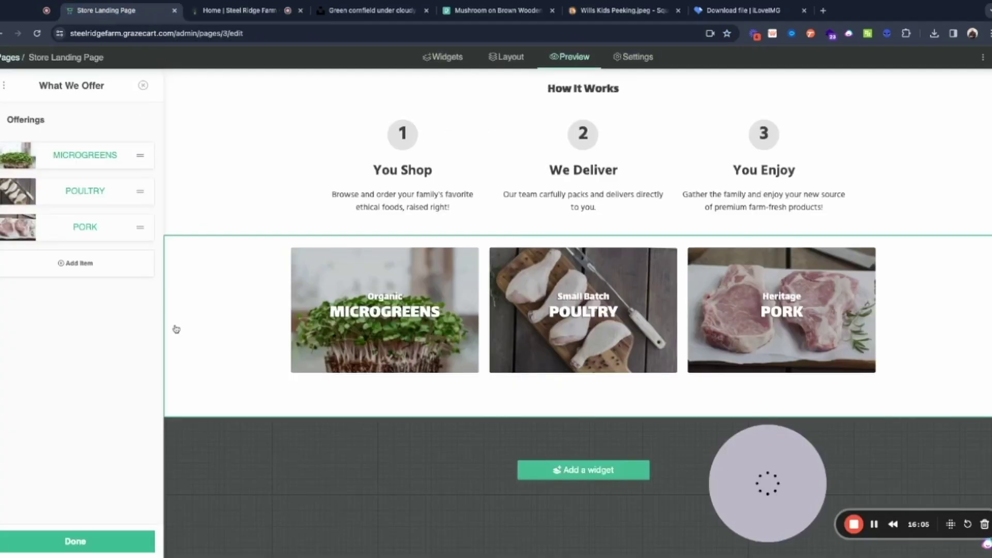
left_click(91, 233)
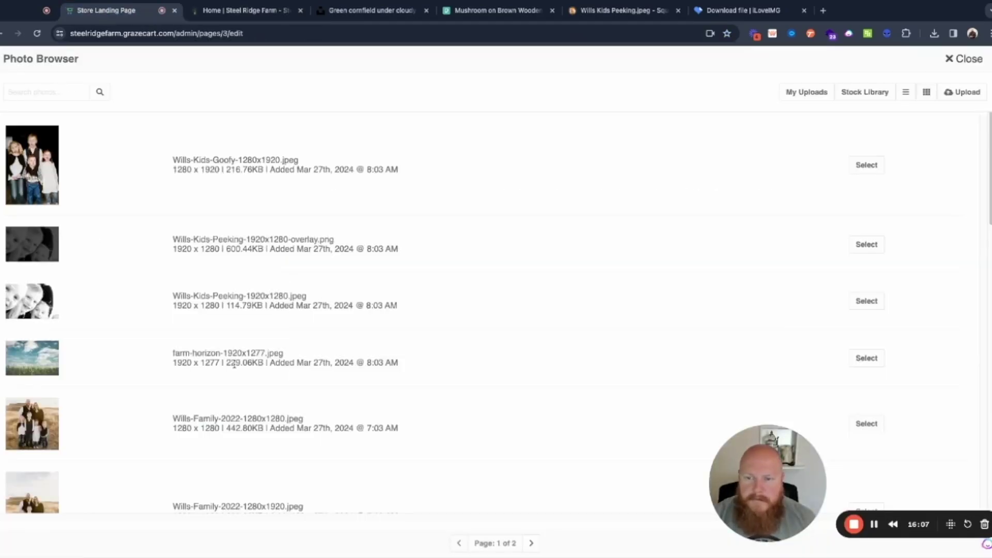
scroll(620, 336, "down", 10)
left_click(867, 385)
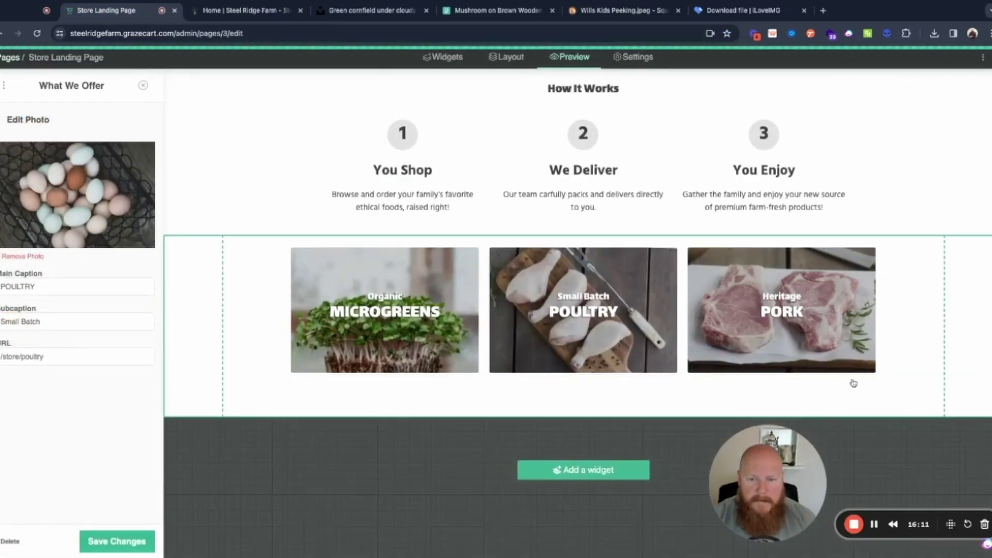
Set the egg photo tile's subcaption to "Farm Fresh" and main caption to "EGGS", and update its URL from the homepage's eggs link
triple_click(44, 321)
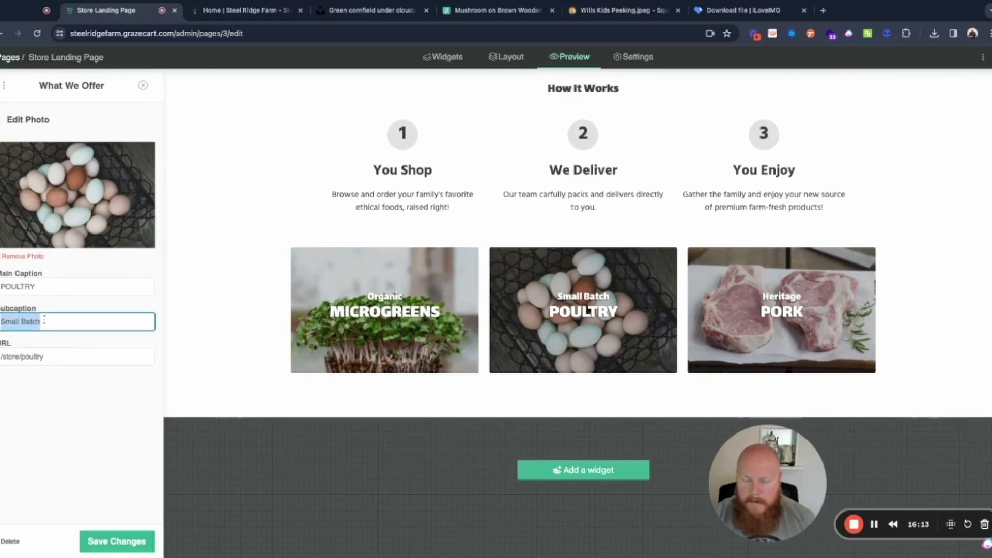
type("Farm Fresh")
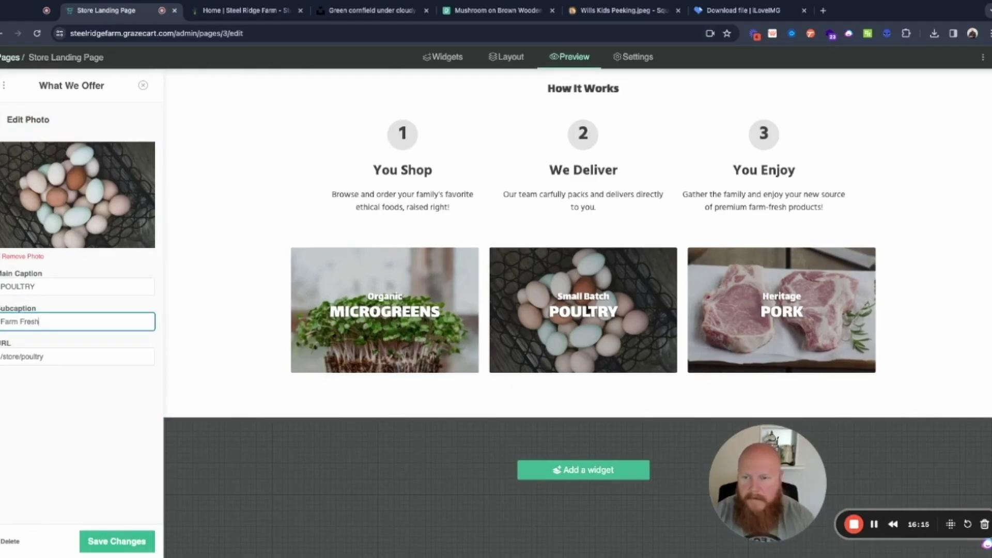
double_click(73, 286)
type("EGGS")
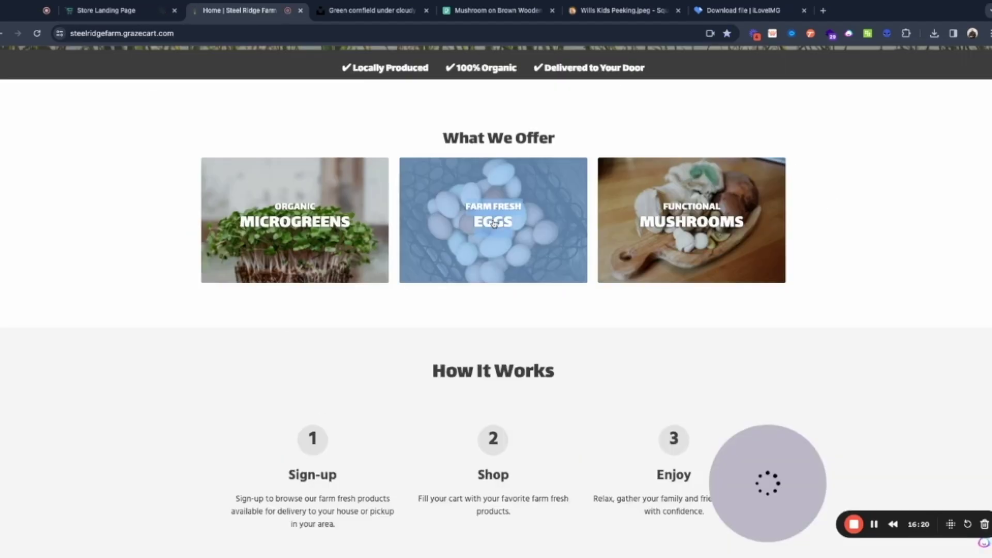
left_click_drag(2, 356, 118, 356)
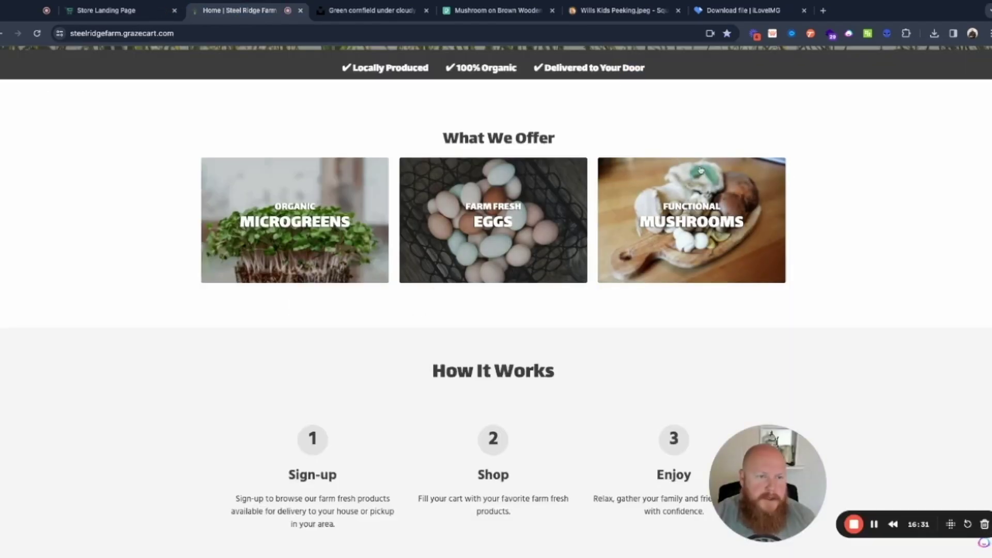
Set the mushrooms tile's URL to /store/functional-mushrooms, save the tile, and finish editing the What We Offer widget
left_click(118, 10)
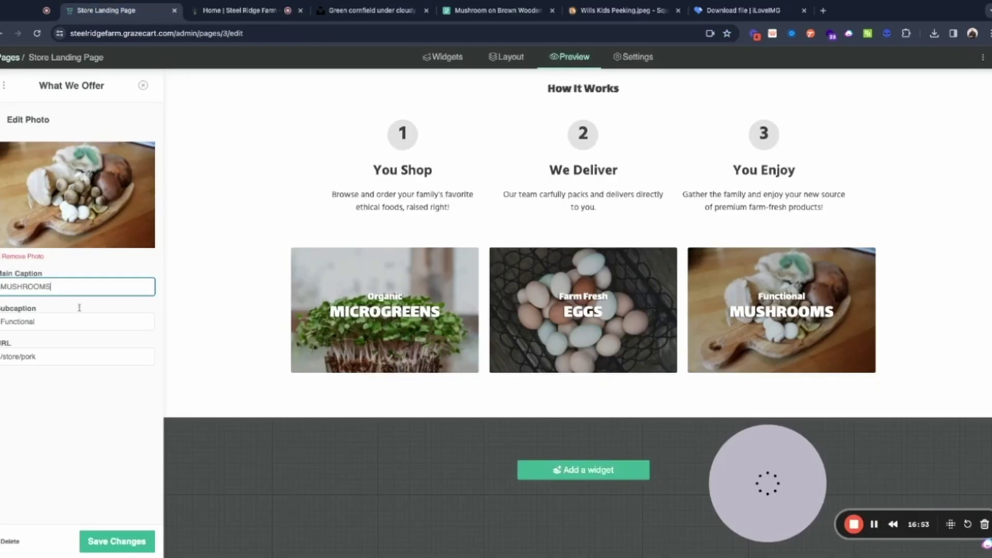
left_click_drag(127, 356, 3, 356)
key("BackSpace")
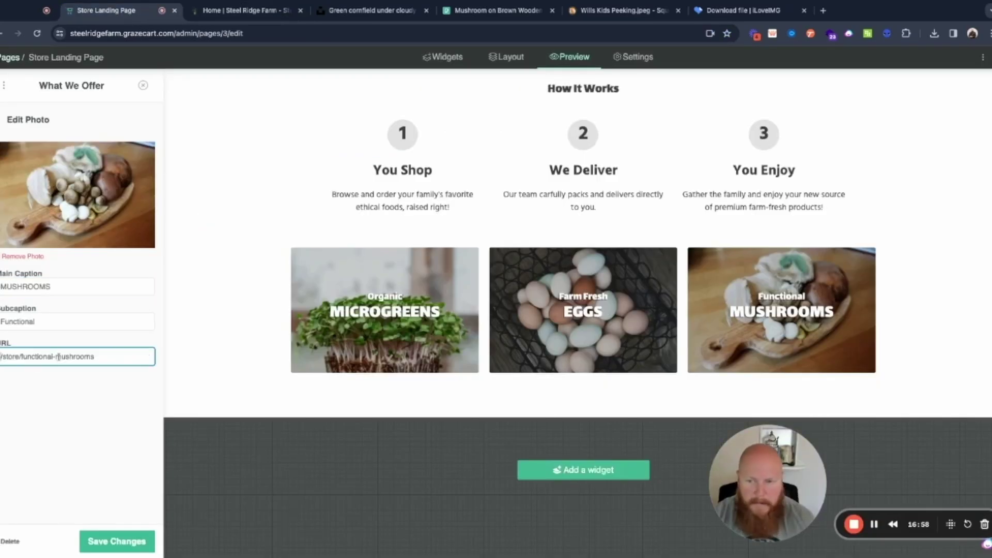
left_click(129, 538)
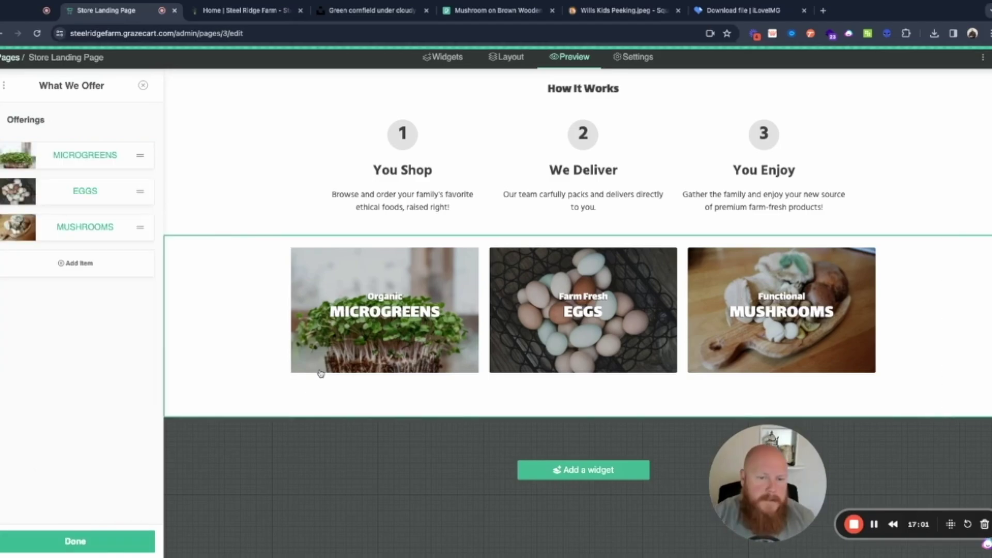
left_click(80, 540)
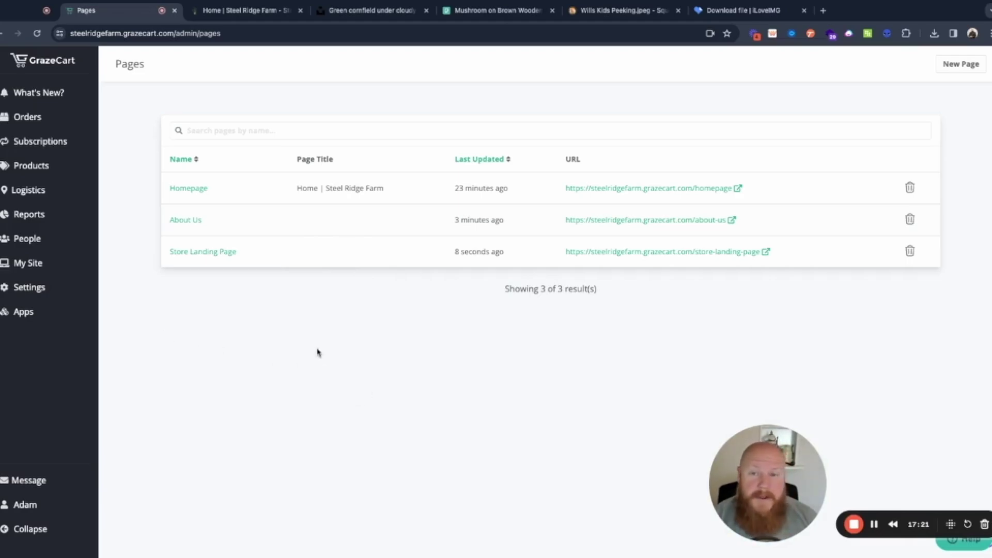
Review the live homepage from the banner through the offerings, customer reviews, Our Story section and footer
left_click(241, 11)
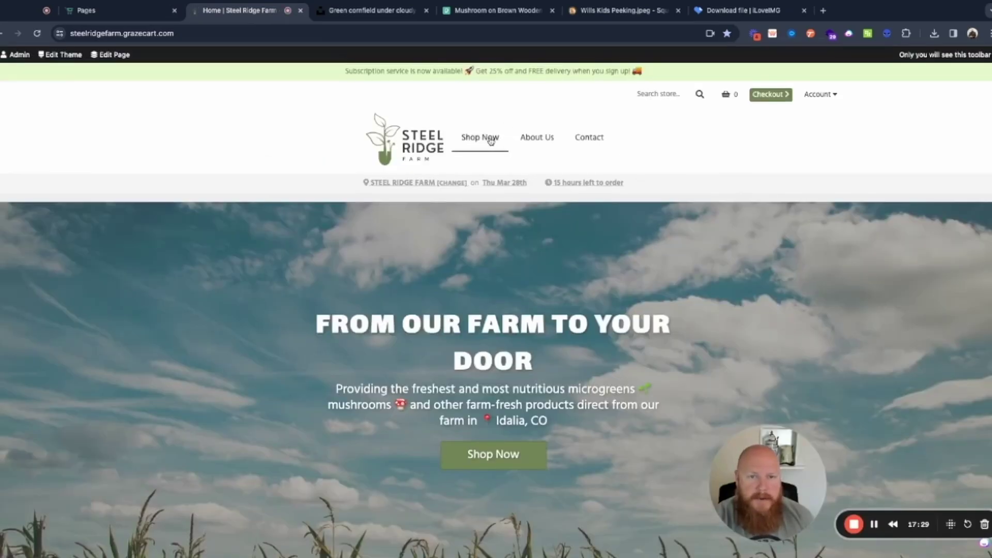
scroll(421, 240, "down", 15)
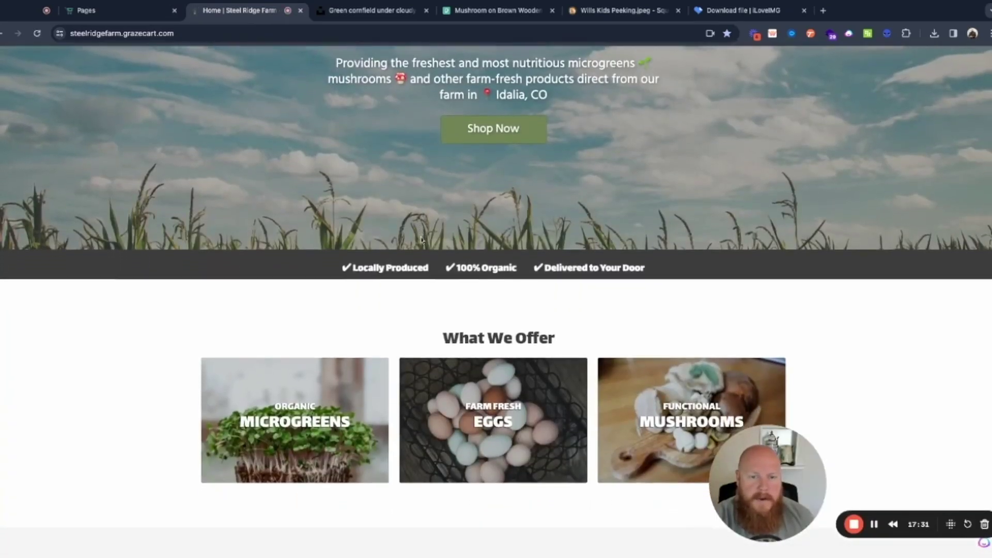
scroll(422, 240, "down", 12)
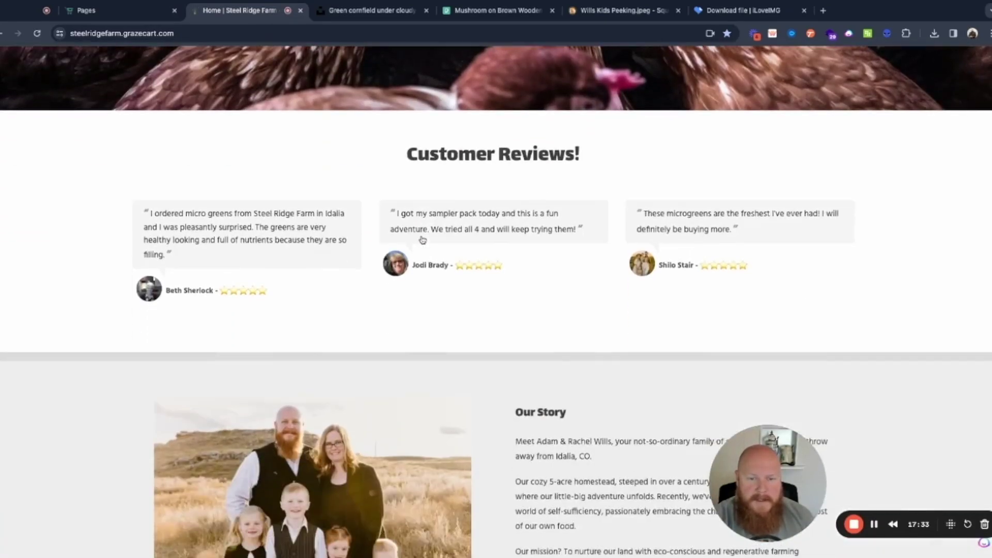
scroll(422, 239, "down", 3)
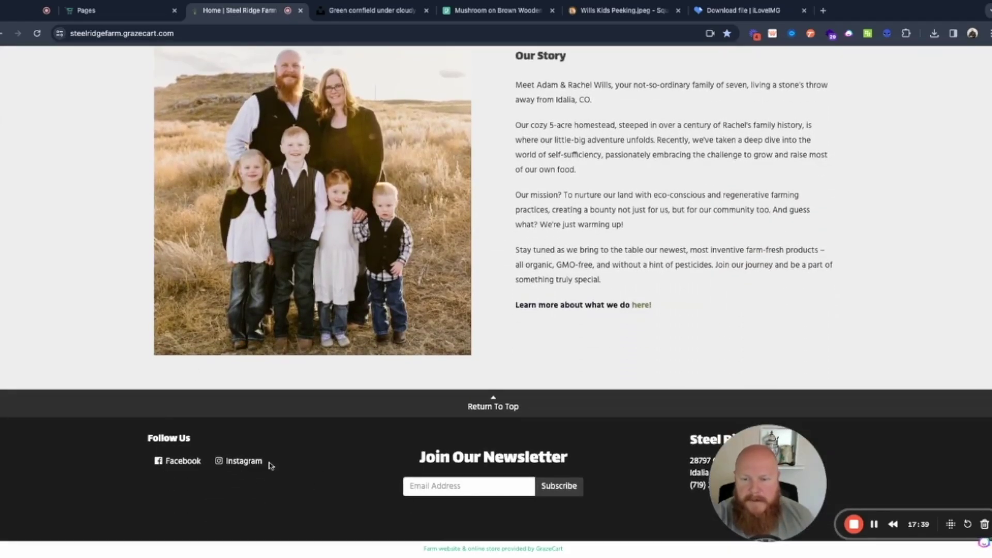
scroll(394, 155, "up", 15)
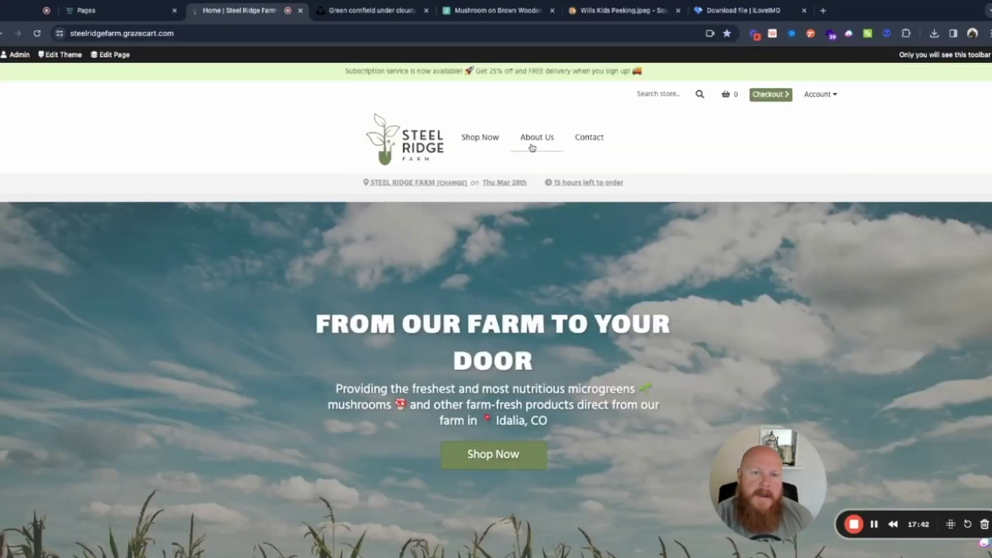
Review the live store landing page, the Farm Eggs category and the Farm Eggs - 18 Pack product page
left_click(480, 137)
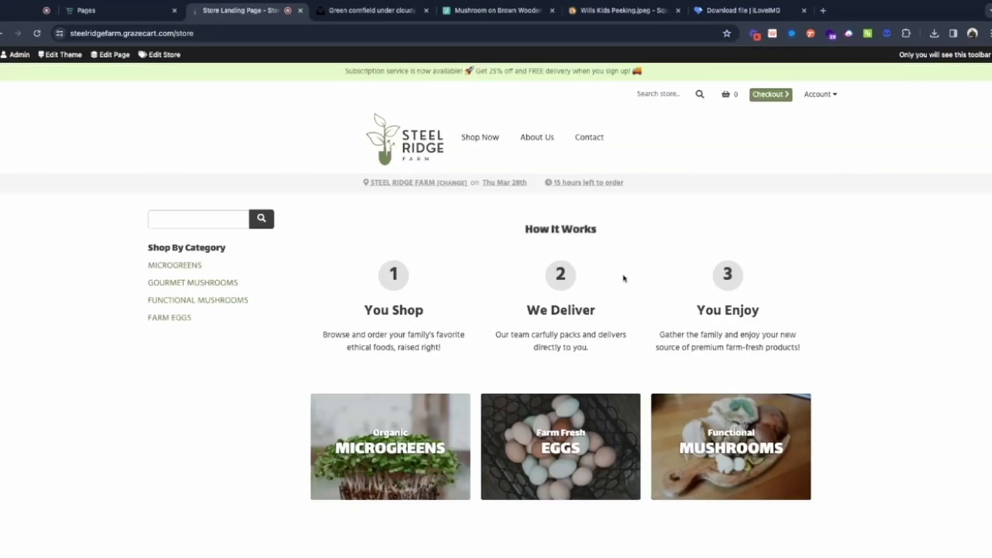
scroll(528, 258, "down", 2)
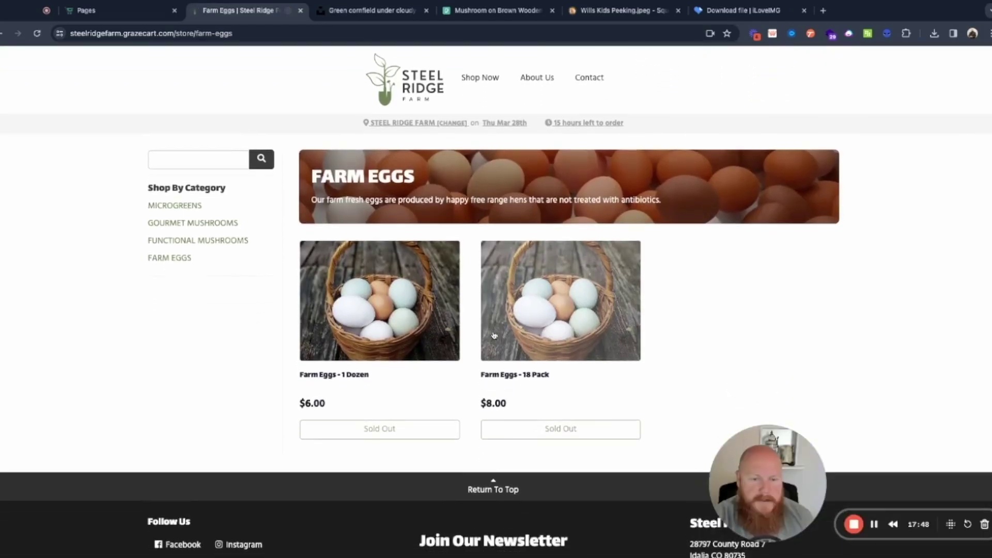
left_click(494, 336)
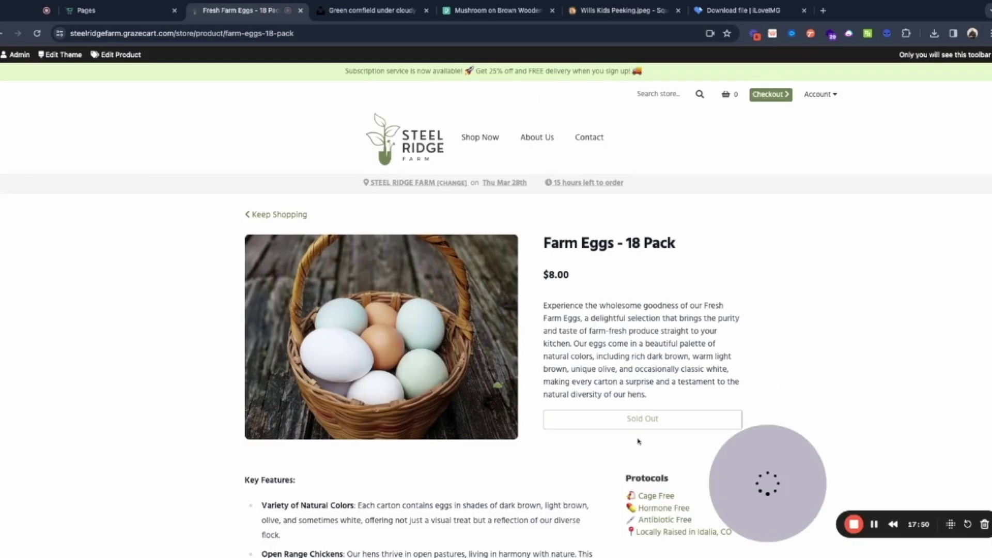
scroll(646, 413, "down", 3)
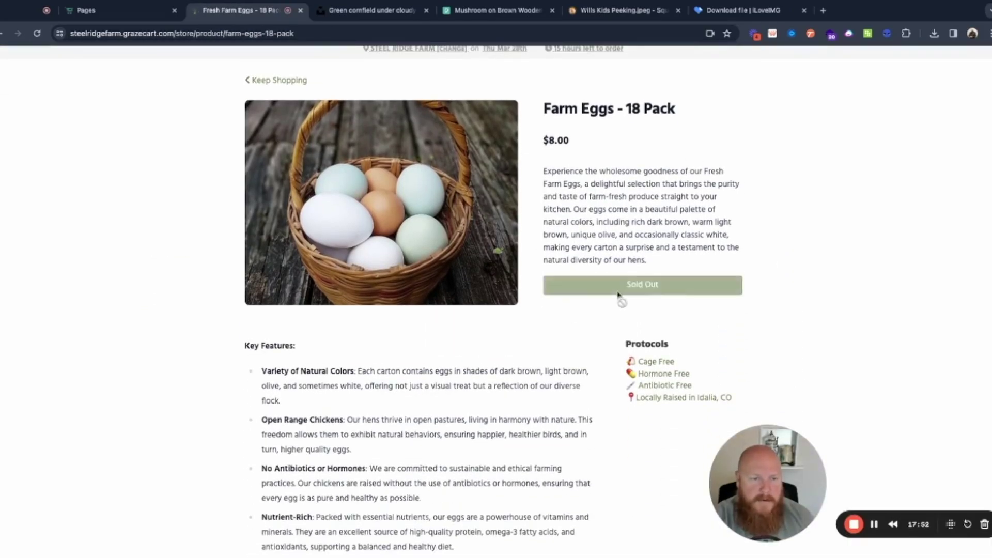
scroll(589, 348, "down", 5)
scroll(589, 348, "up", 8)
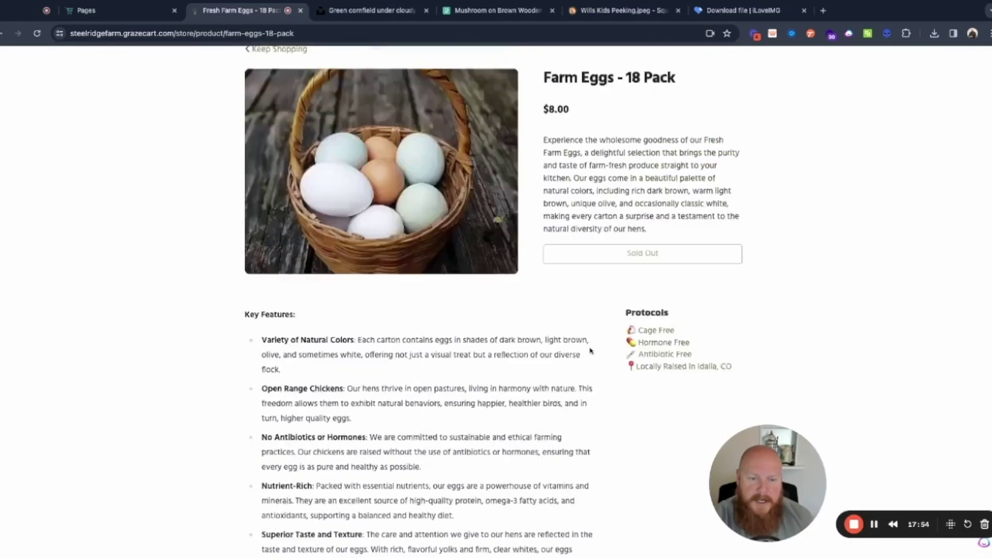
Review the live About Us page and the Contact page, including its message form, farm contact details and footer
left_click(537, 137)
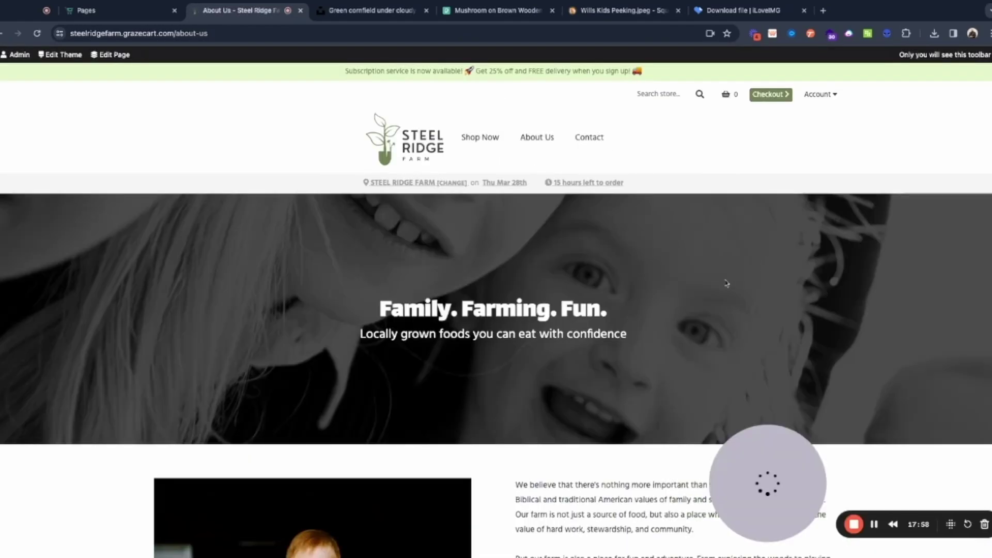
scroll(766, 262, "down", 2)
scroll(719, 290, "down", 10)
scroll(717, 290, "up", 10)
left_click(589, 137)
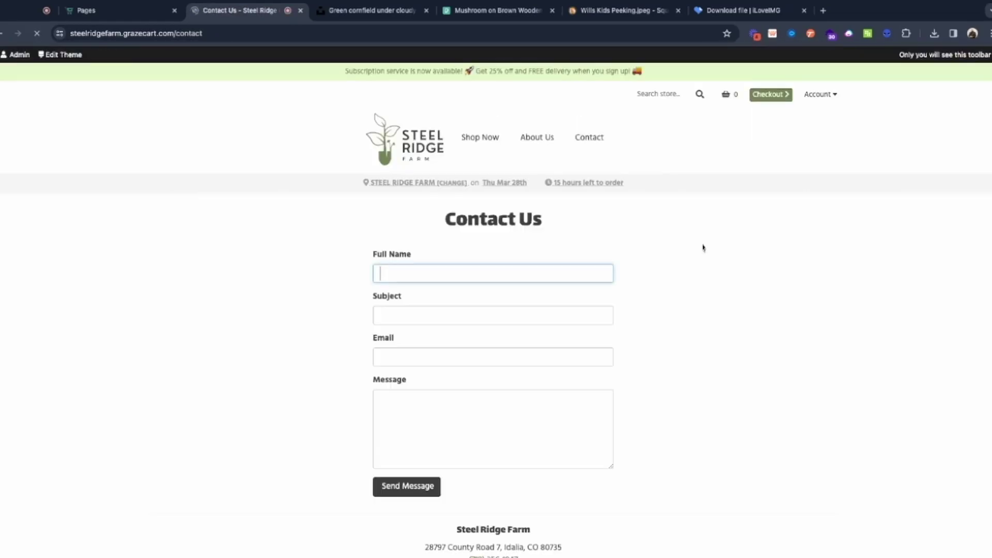
scroll(579, 286, "down", 1)
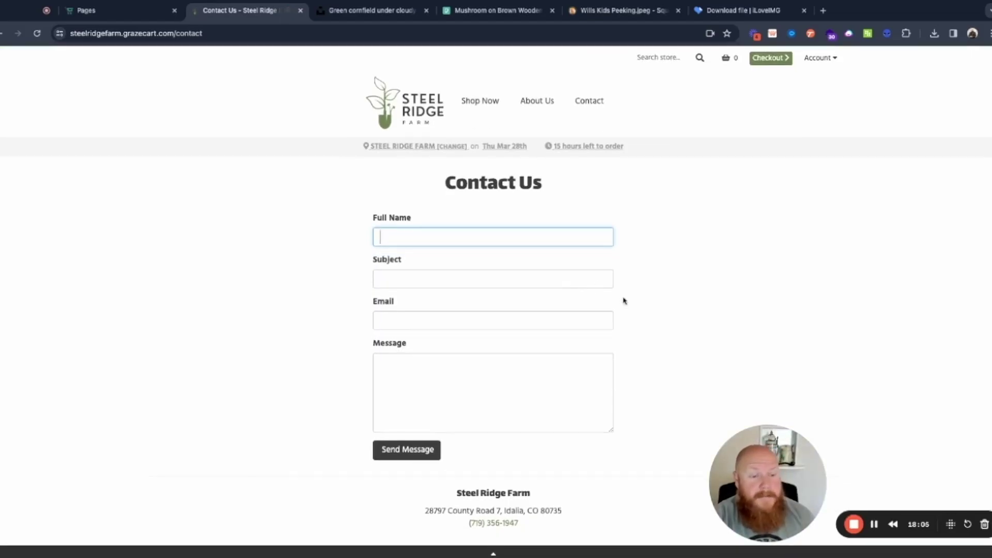
scroll(434, 321, "down", 3)
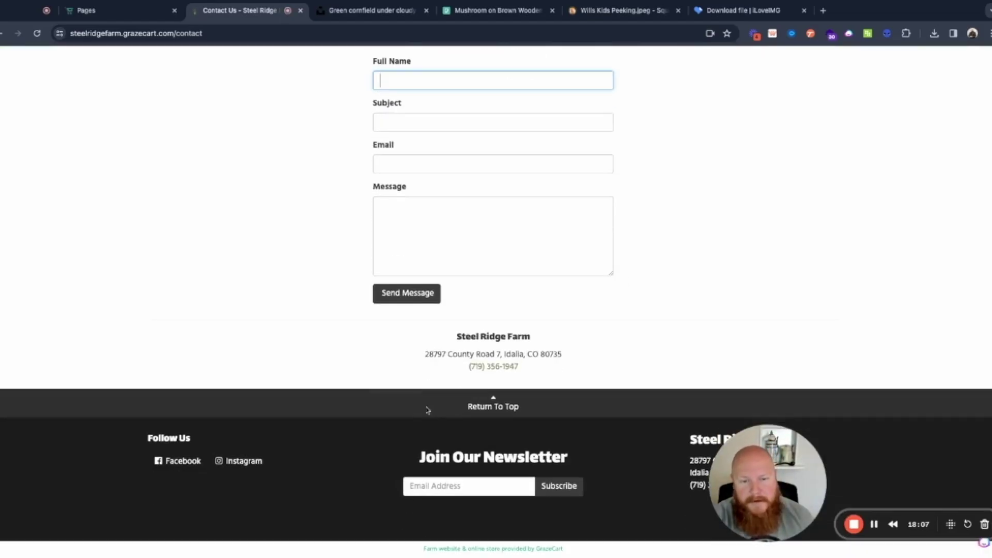
scroll(467, 394, "up", 2)
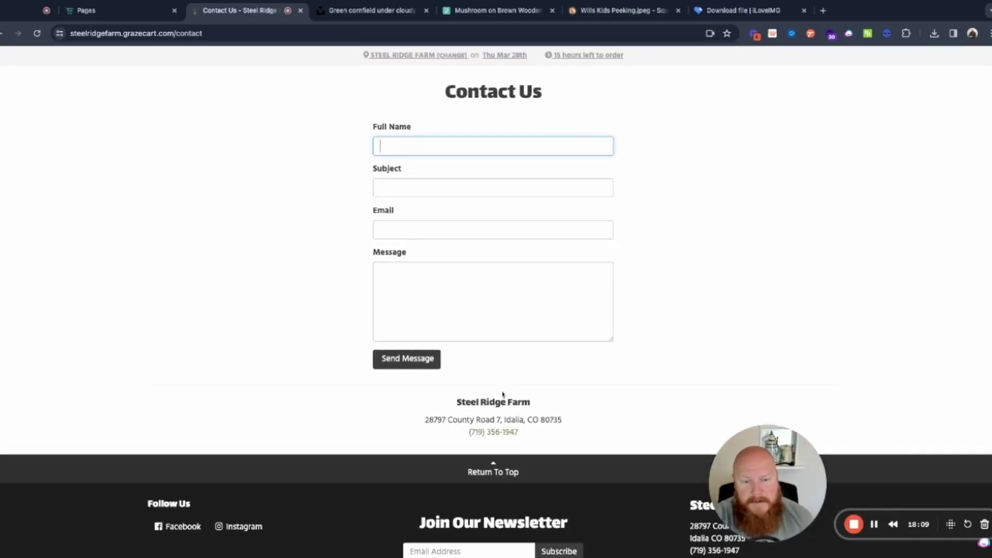
scroll(502, 394, "up", 3)
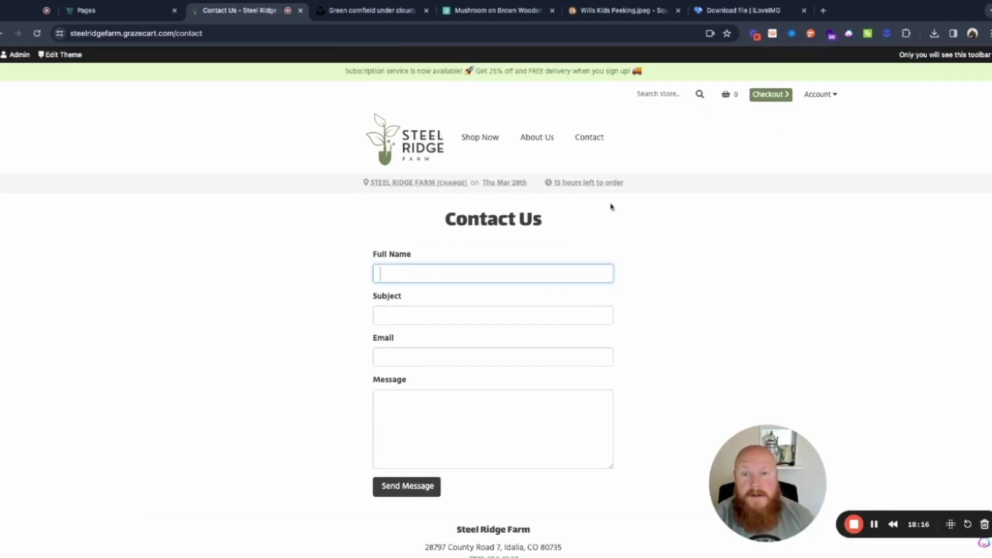
key("ctrl+shift+Tab")
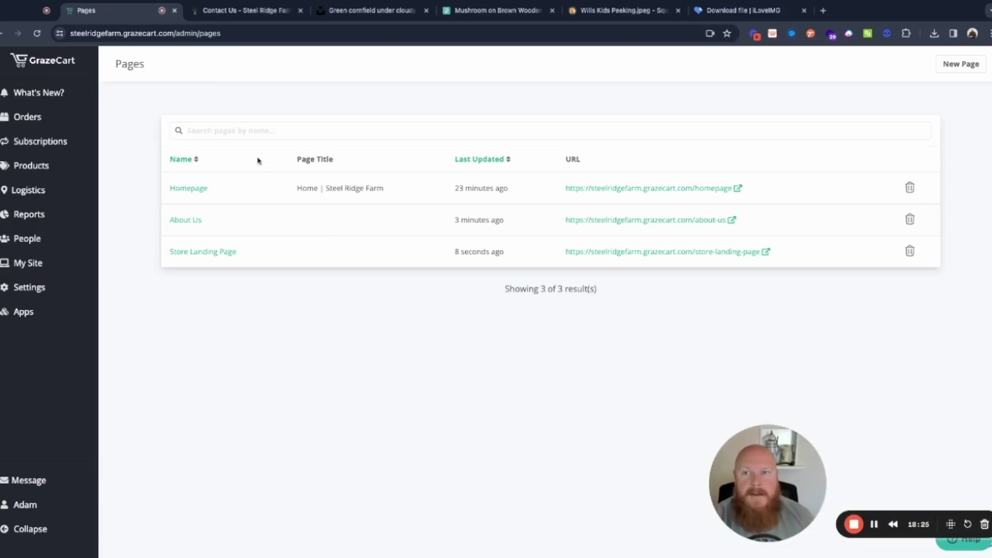
left_click(232, 10)
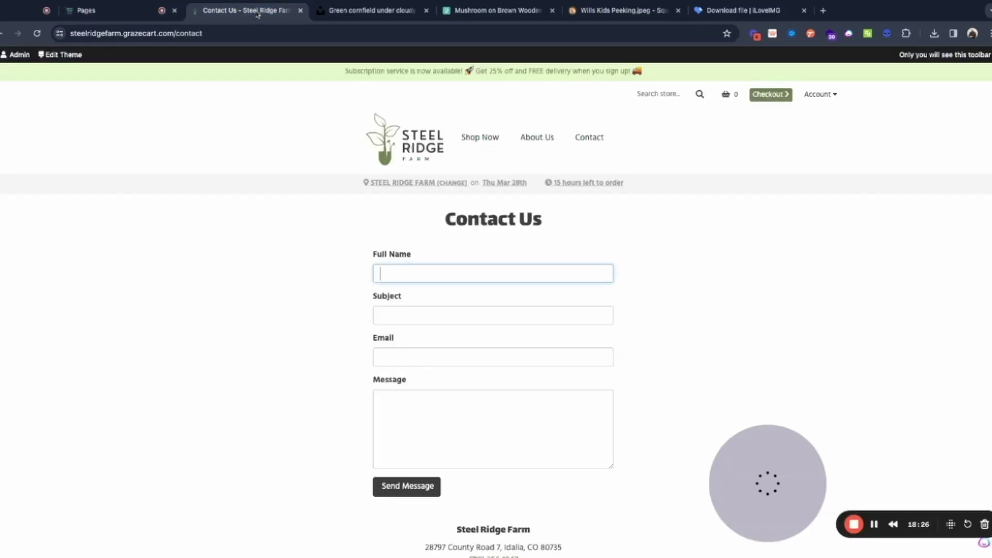
left_click(210, 32)
left_click(211, 32)
left_click_drag(241, 33, 82, 25)
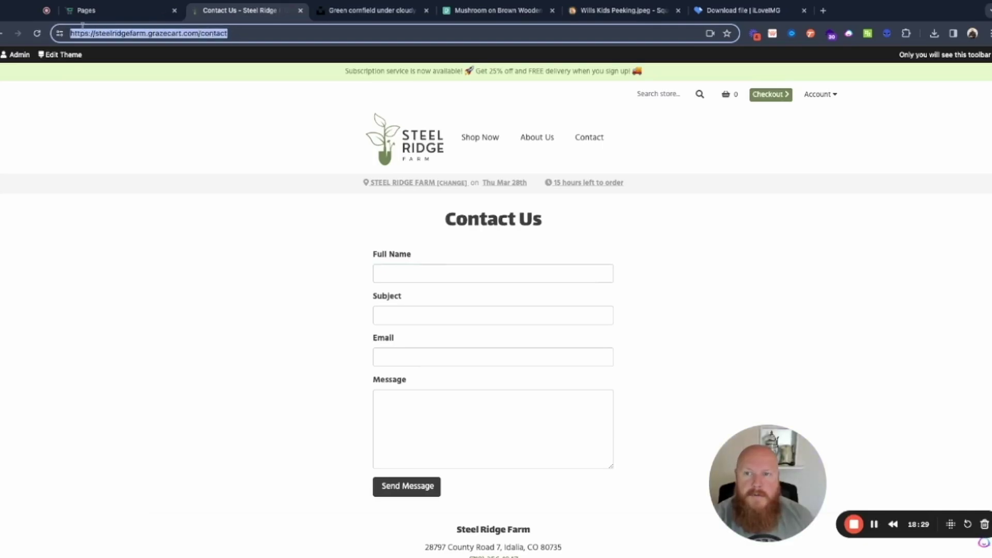
left_click_drag(166, 41, 67, 34)
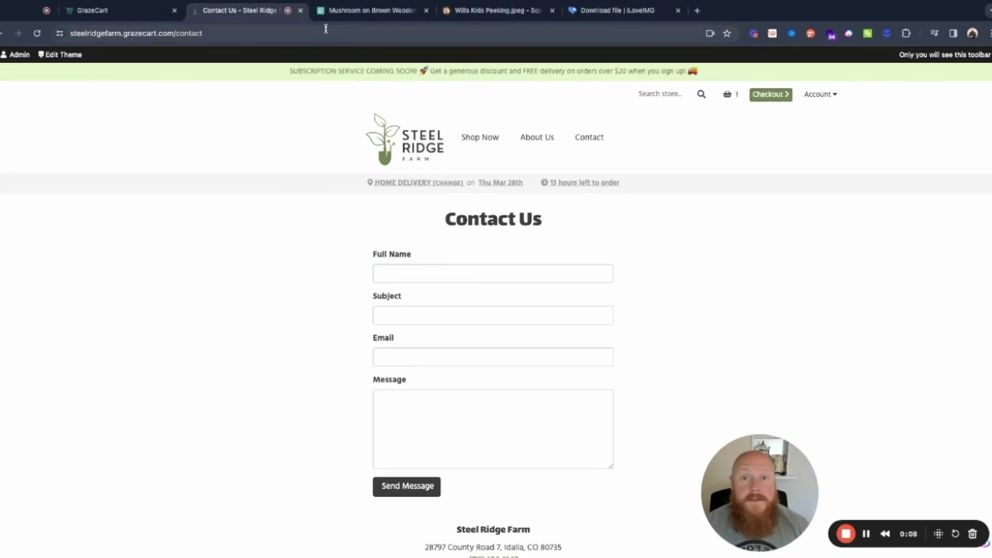